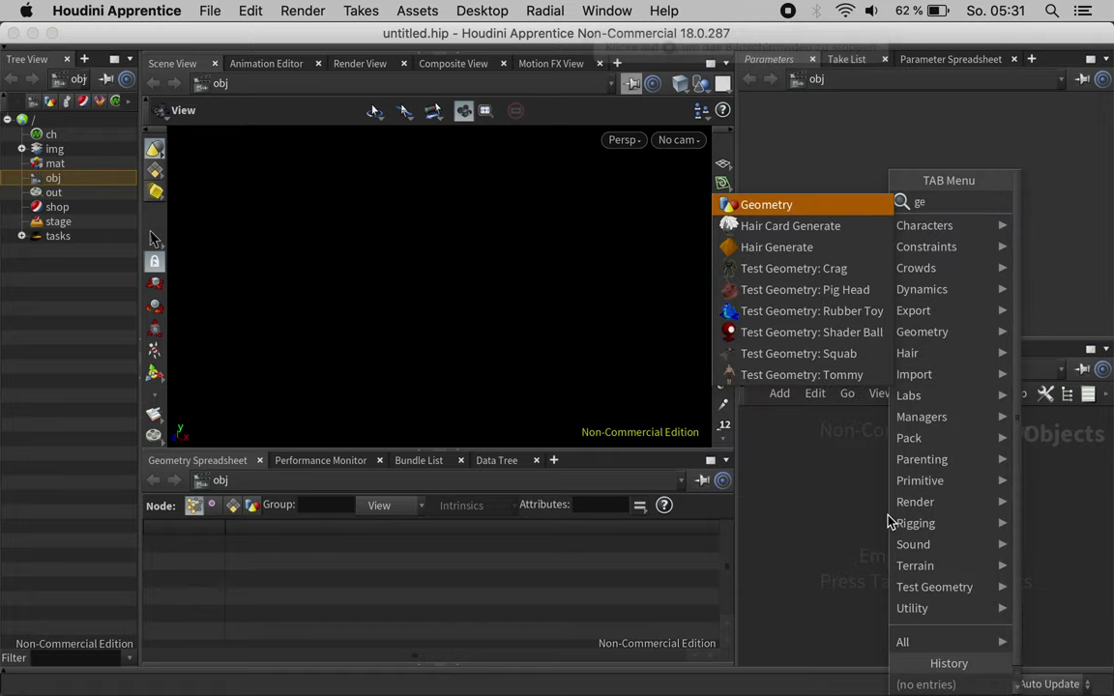
Step: Add a geometry object, geo1, and go inside it
text(o)
key(Return)
click(889, 520)
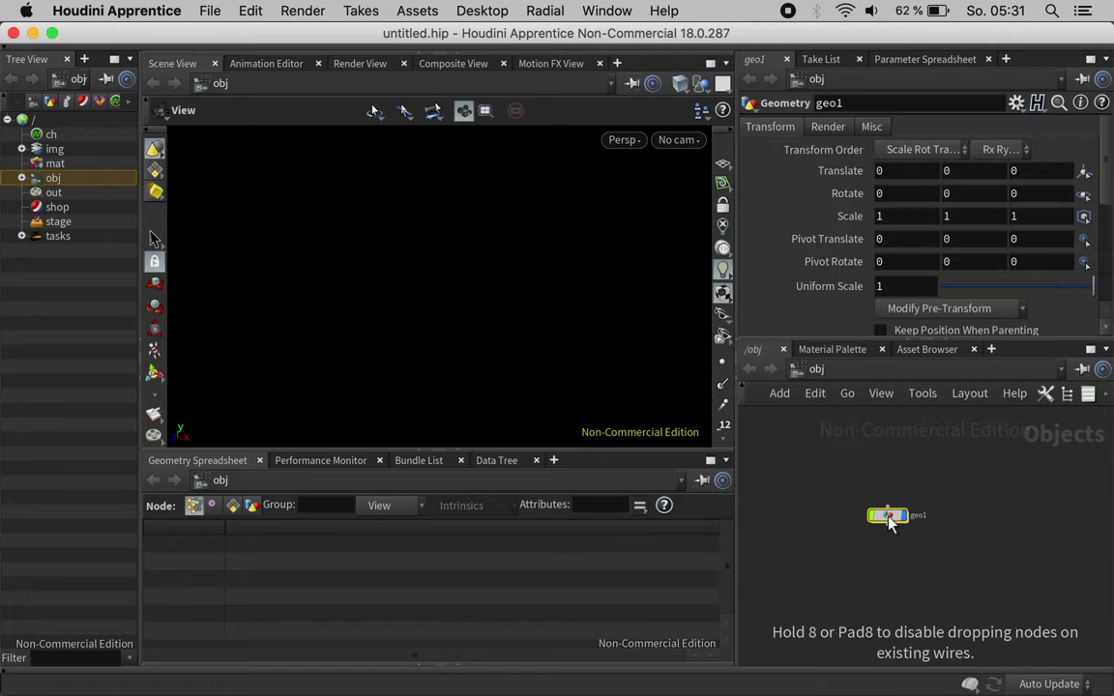
key(h)
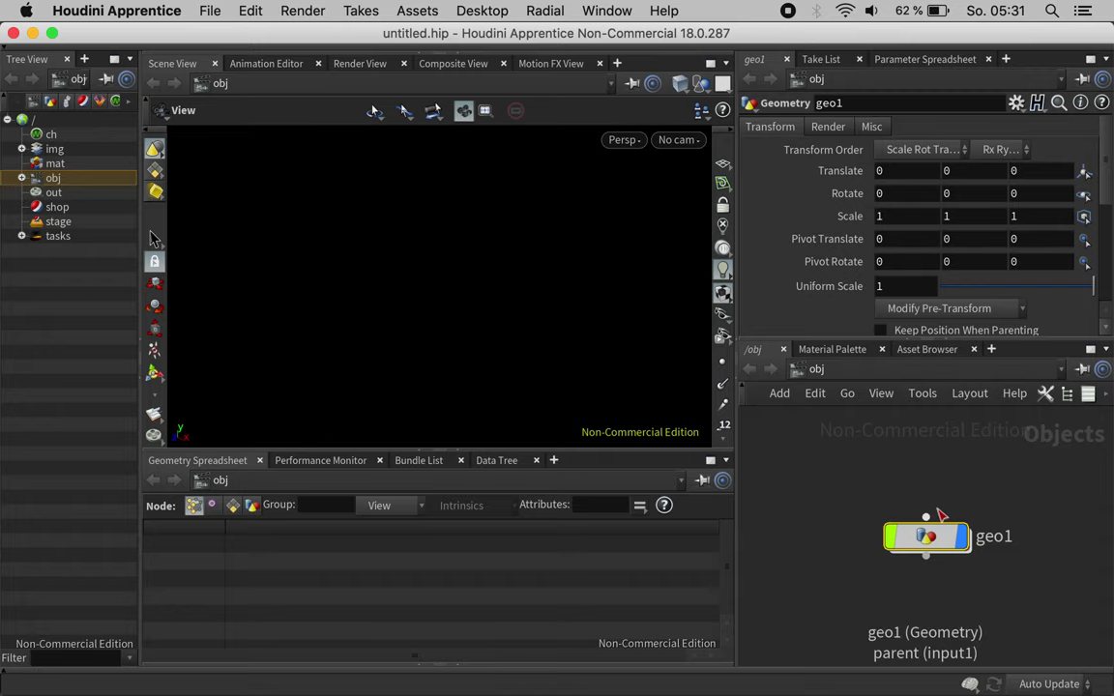
key(i)
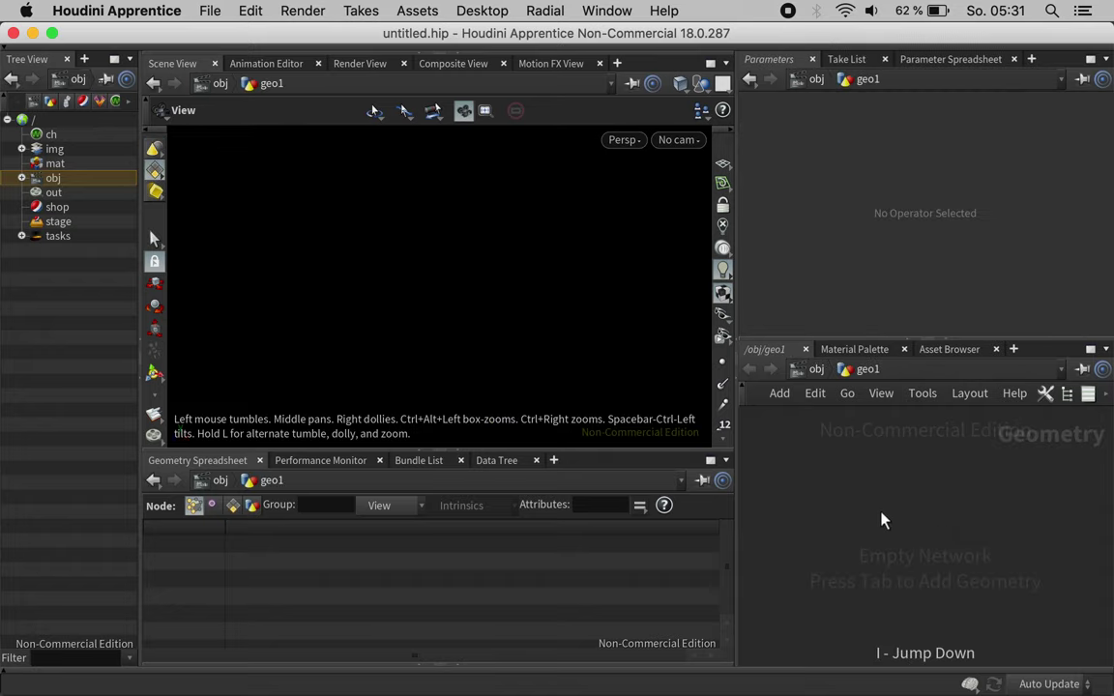
Step: Add a Grid node with 41 rows and 41 columns, viewed at an angle
key(Tab)
text(grid)
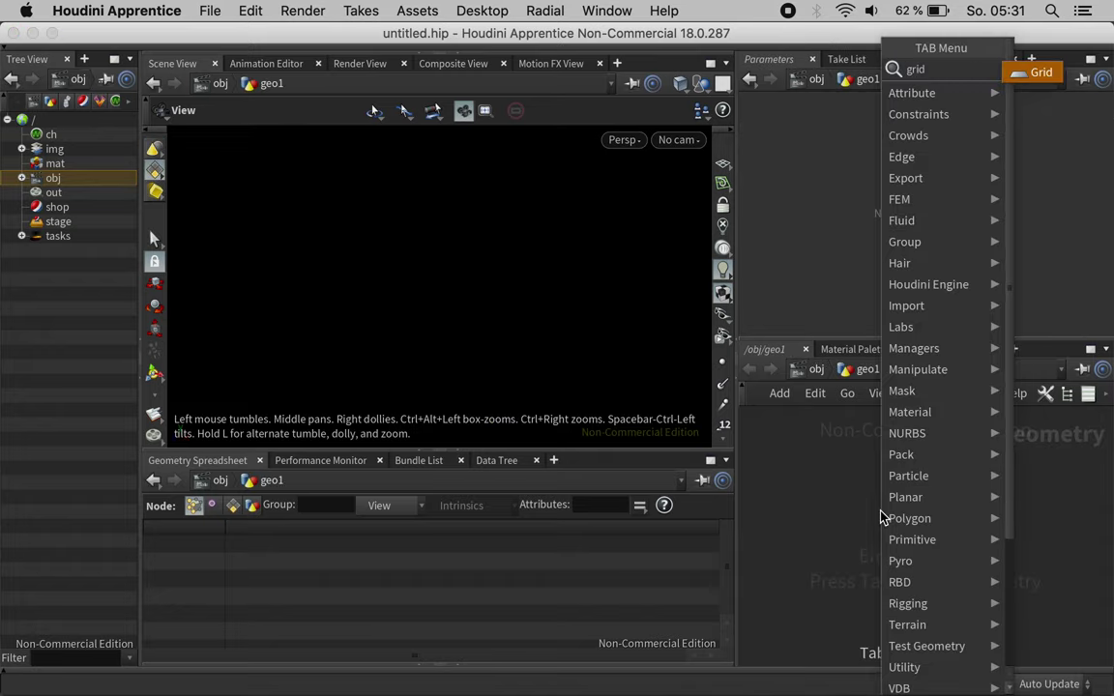
key(Return)
click(880, 516)
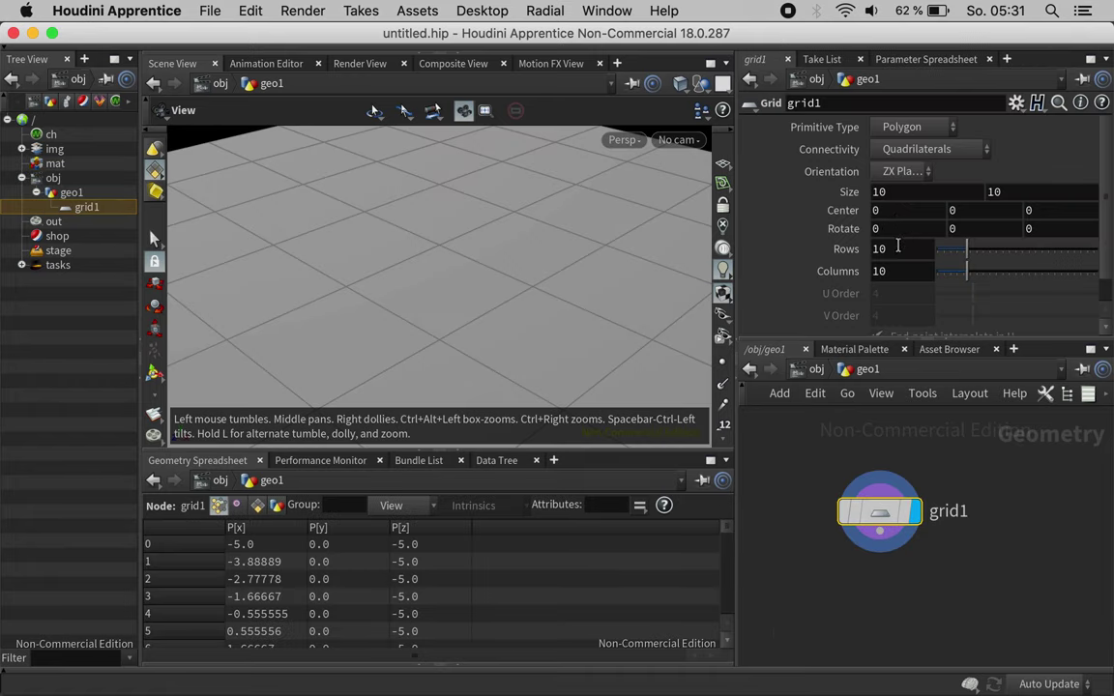
click(903, 249)
text(41)
key(Tab)
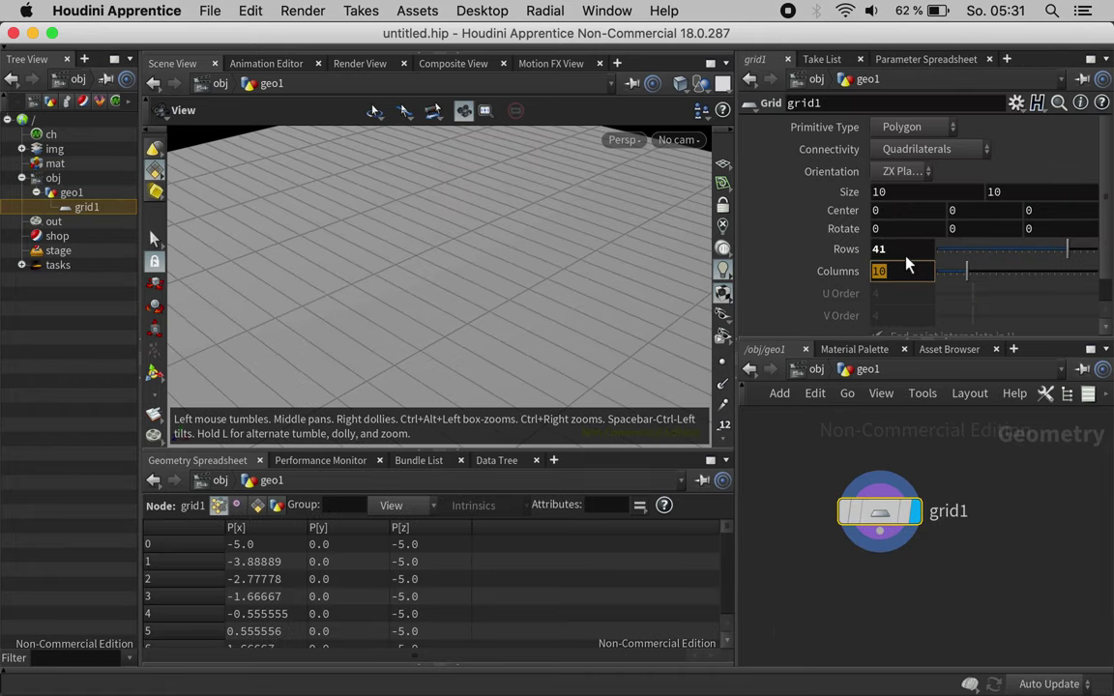
text(41)
key(Return)
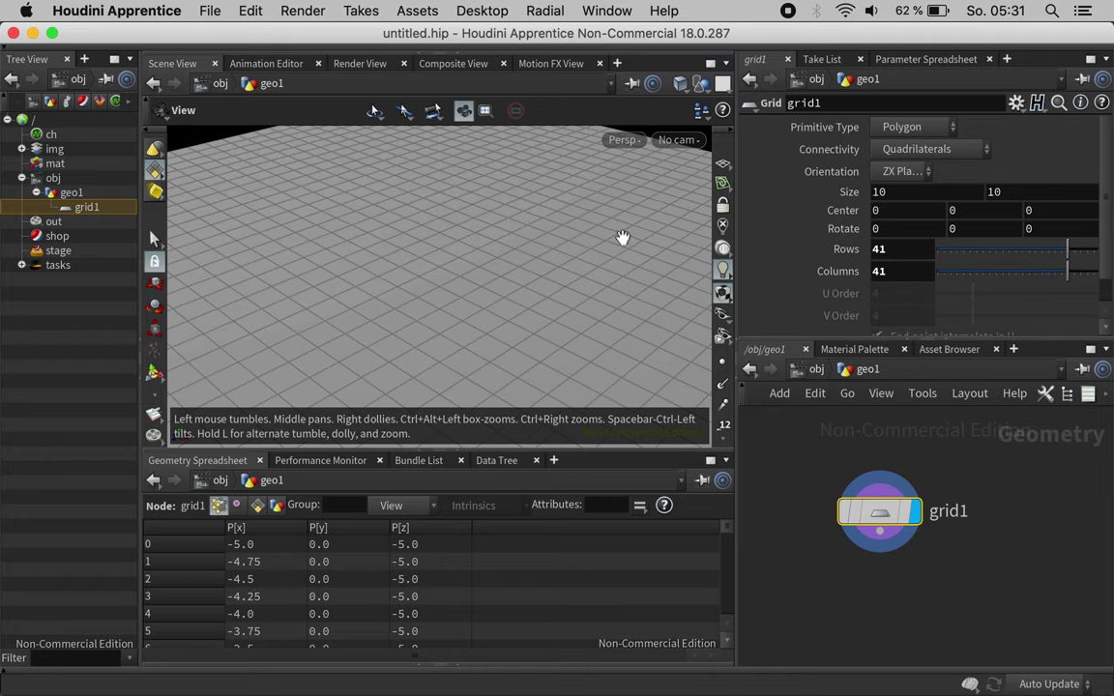
key(h)
drag(427, 280, 491, 298)
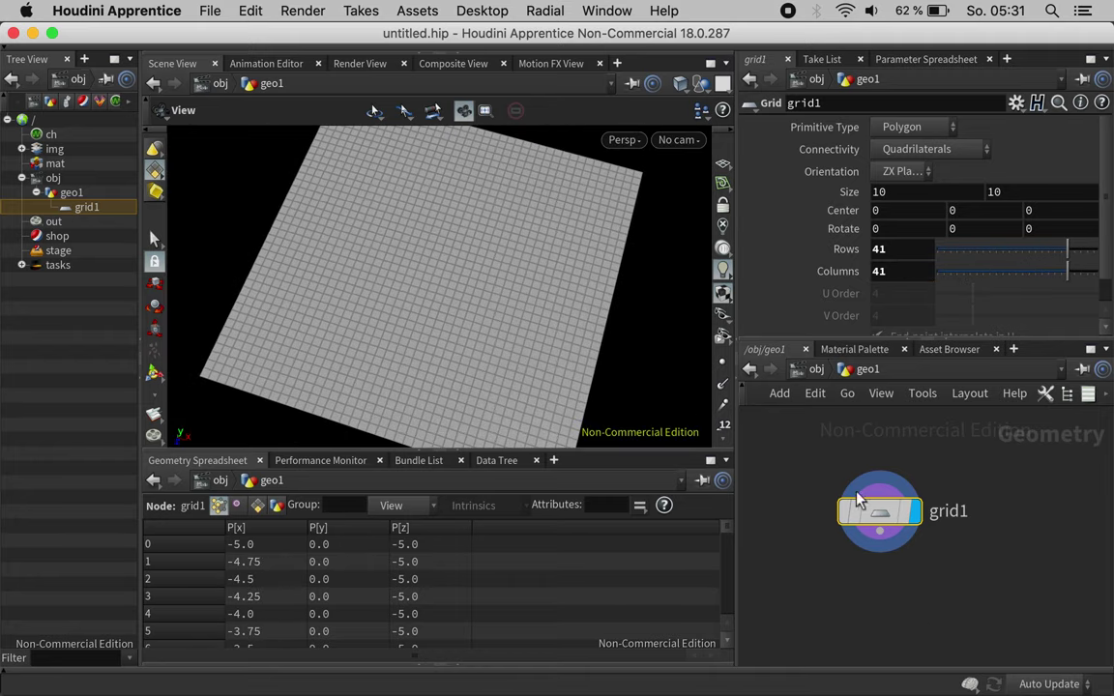
Step: Add a Points Group node after grid1 with Base Group off and Keep in Bounding Regions on
click(881, 546)
key(Tab)
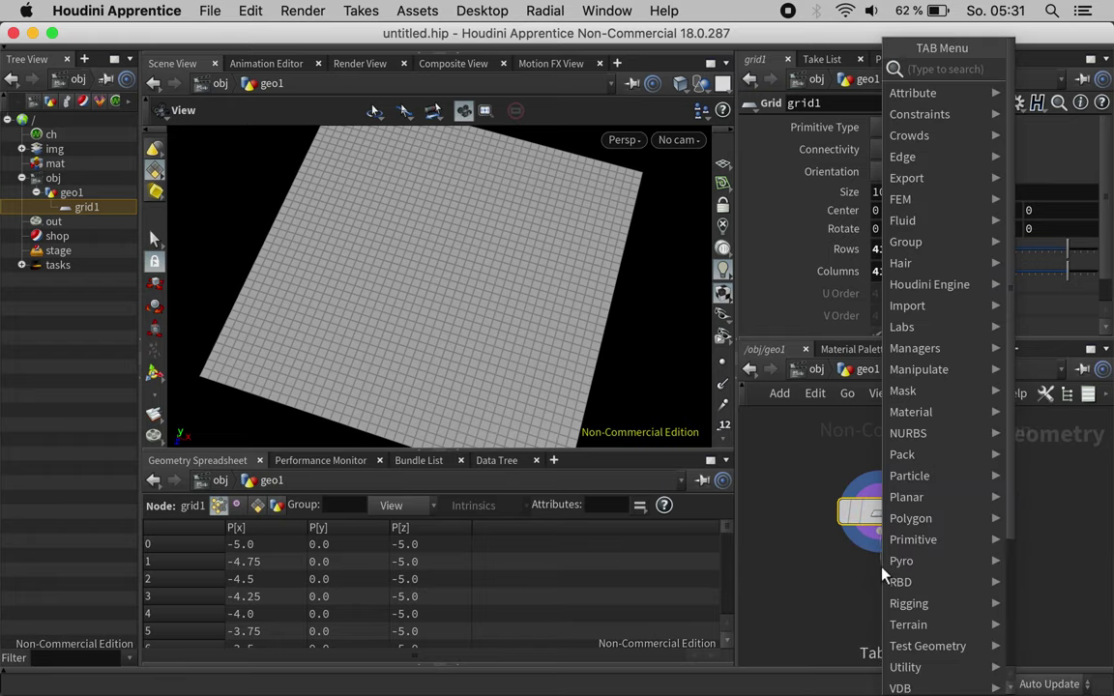
text(grou)
key(Return)
click(882, 590)
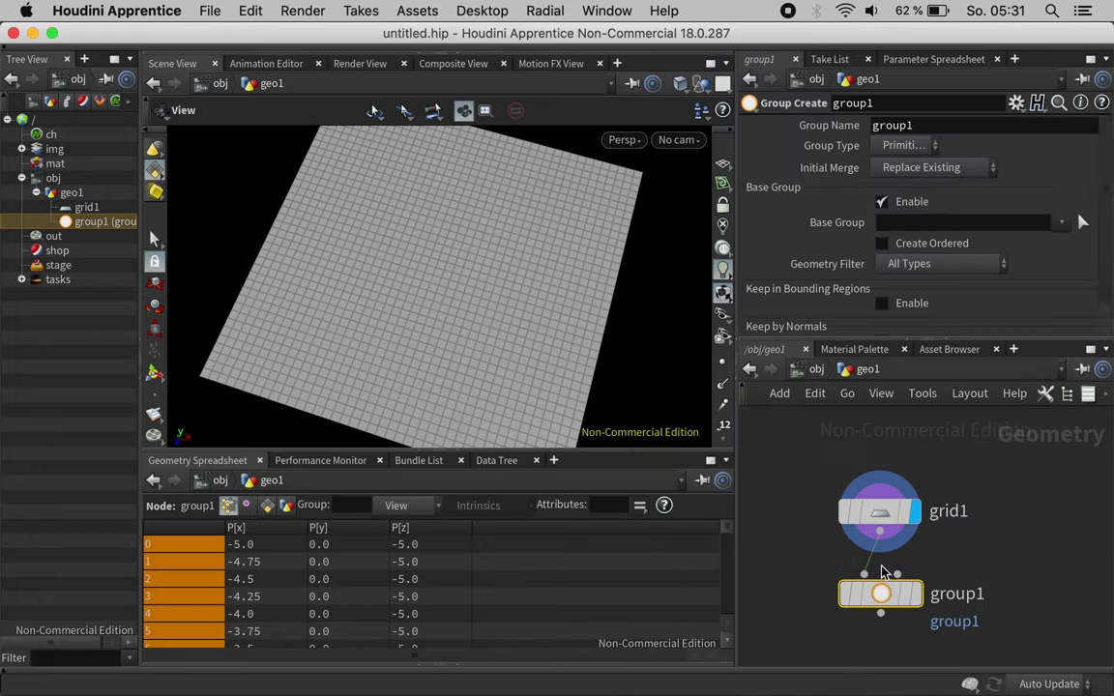
click(916, 593)
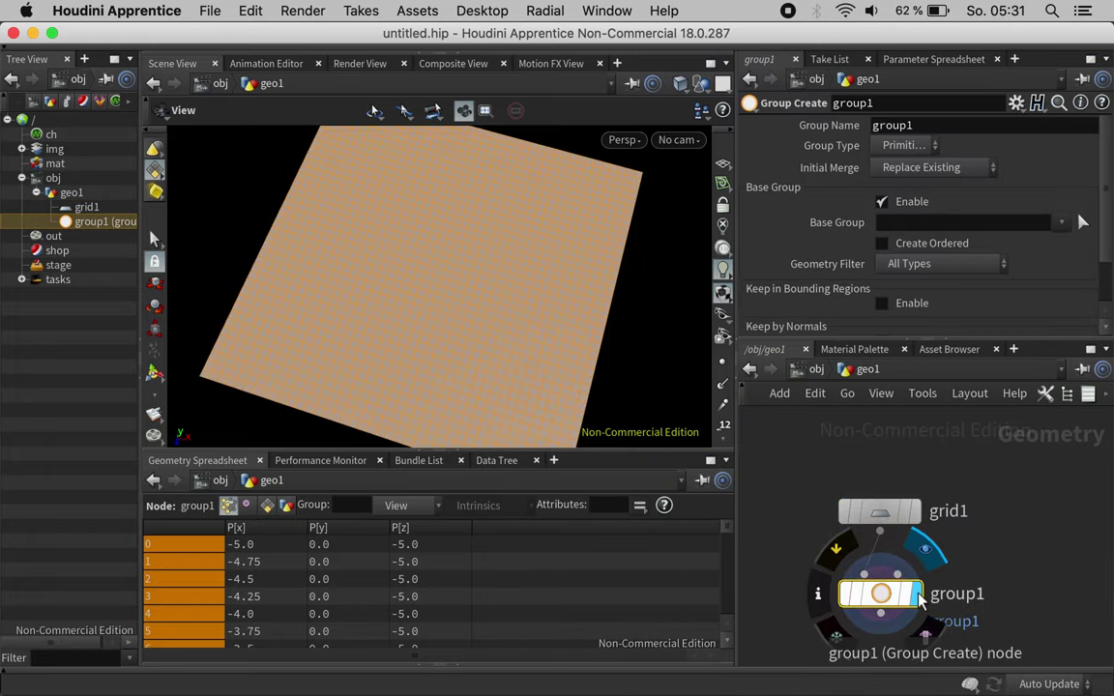
click(906, 147)
click(894, 186)
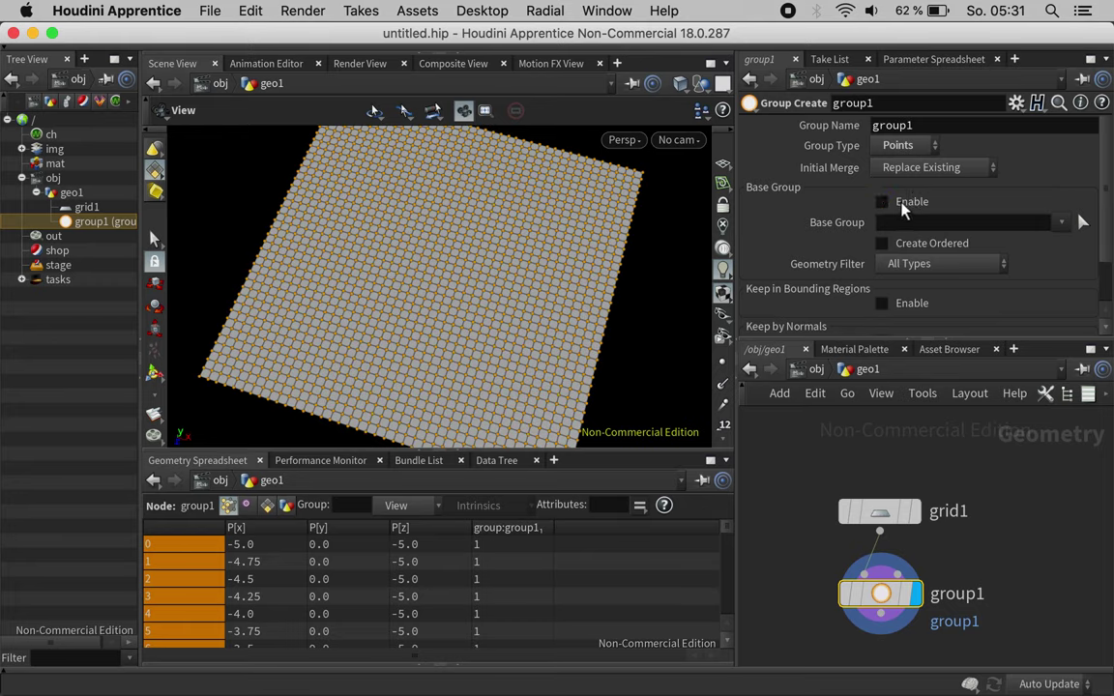
click(901, 206)
click(895, 240)
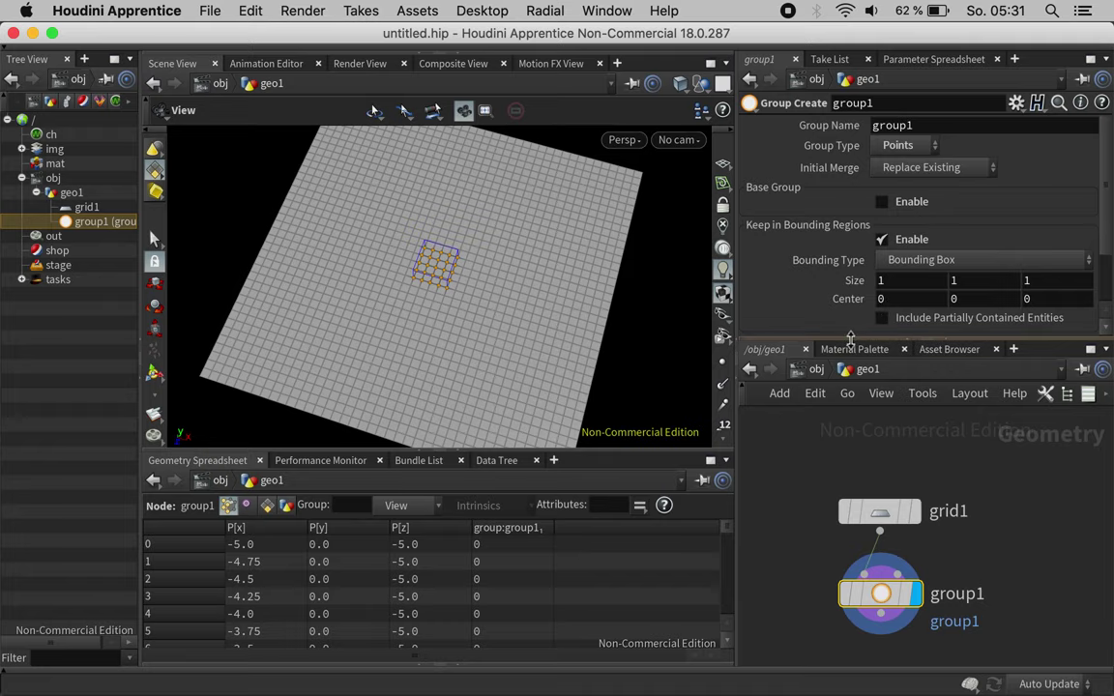
drag(850, 338, 814, 378)
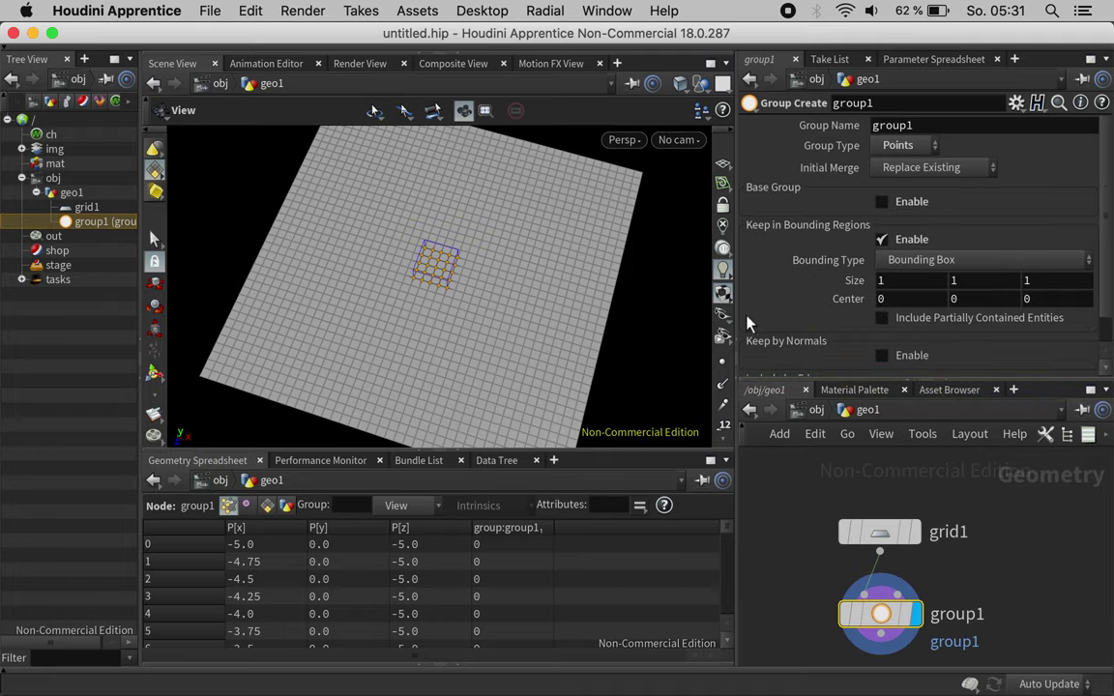
drag(734, 300, 694, 301)
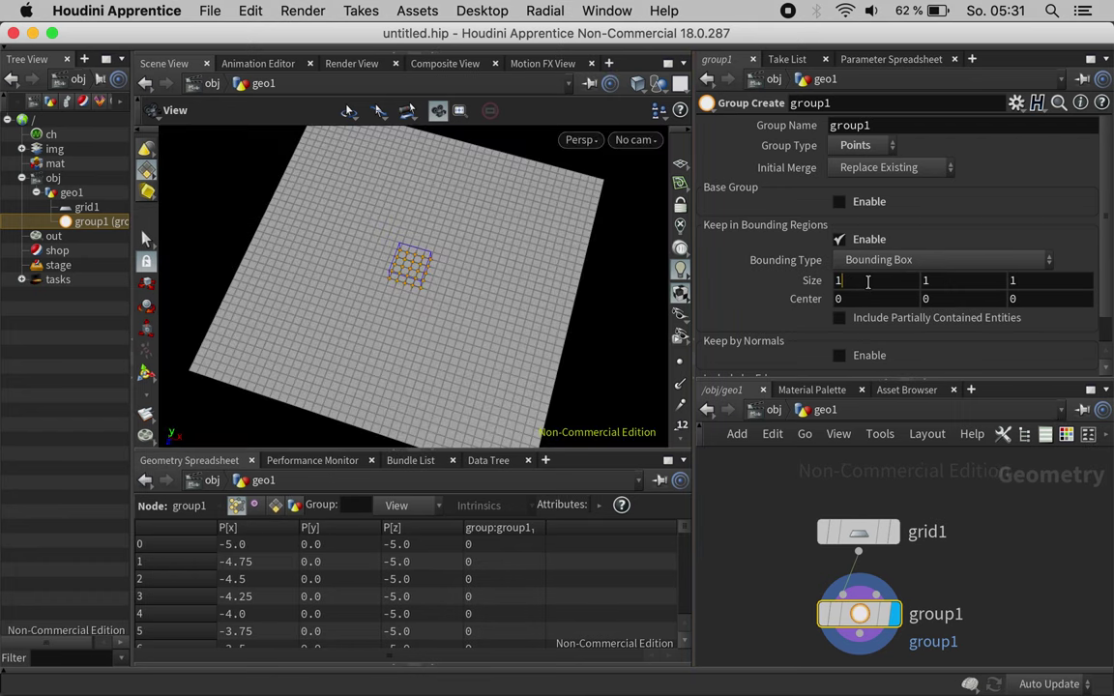
Step: Set the group's bounding box size to 8, 8, 8
click(867, 280)
text(5)
key(Tab)
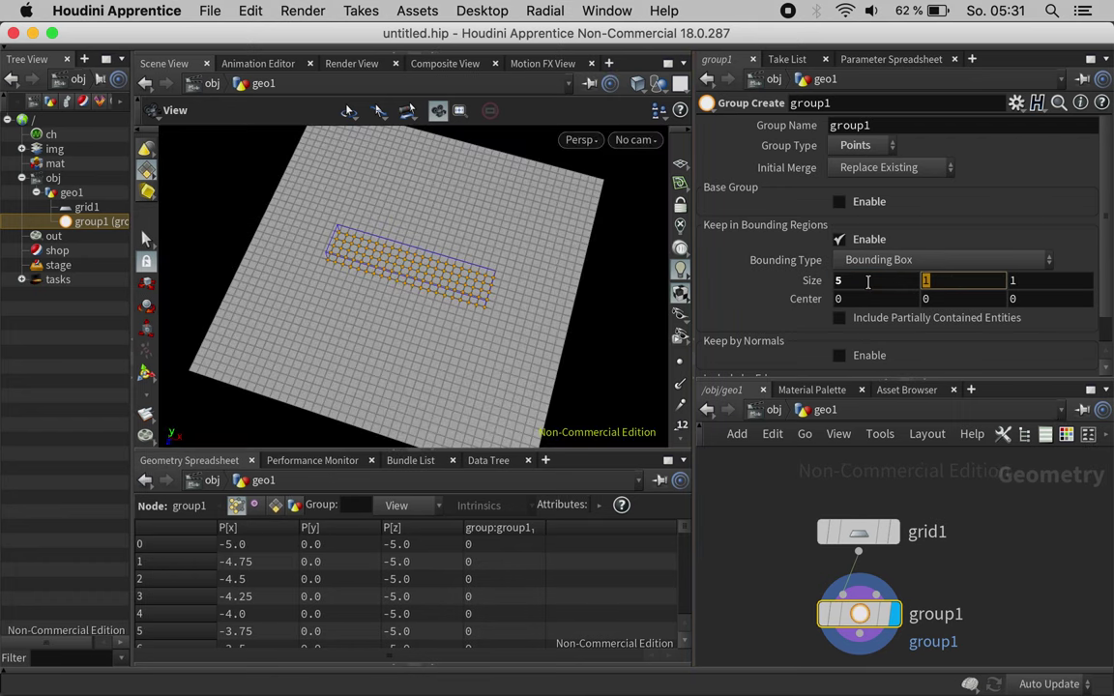
text(5)
key(Tab)
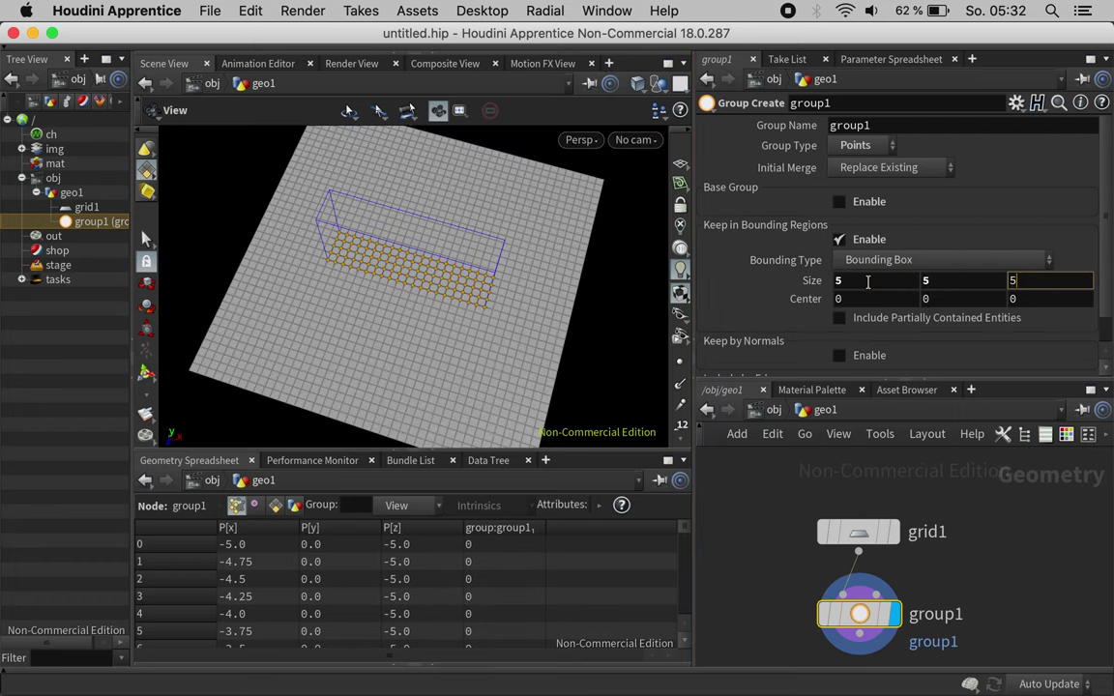
text(5)
key(Return)
click(895, 285)
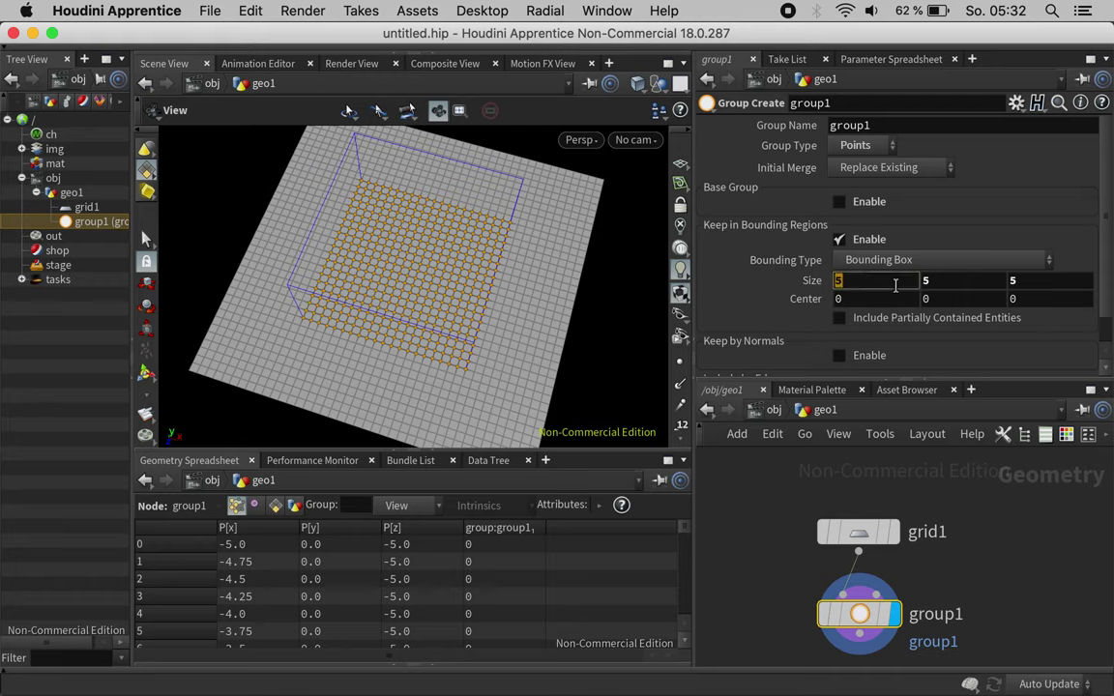
text(8)
key(Tab)
text(8)
key(Tab)
text(8)
key(Return)
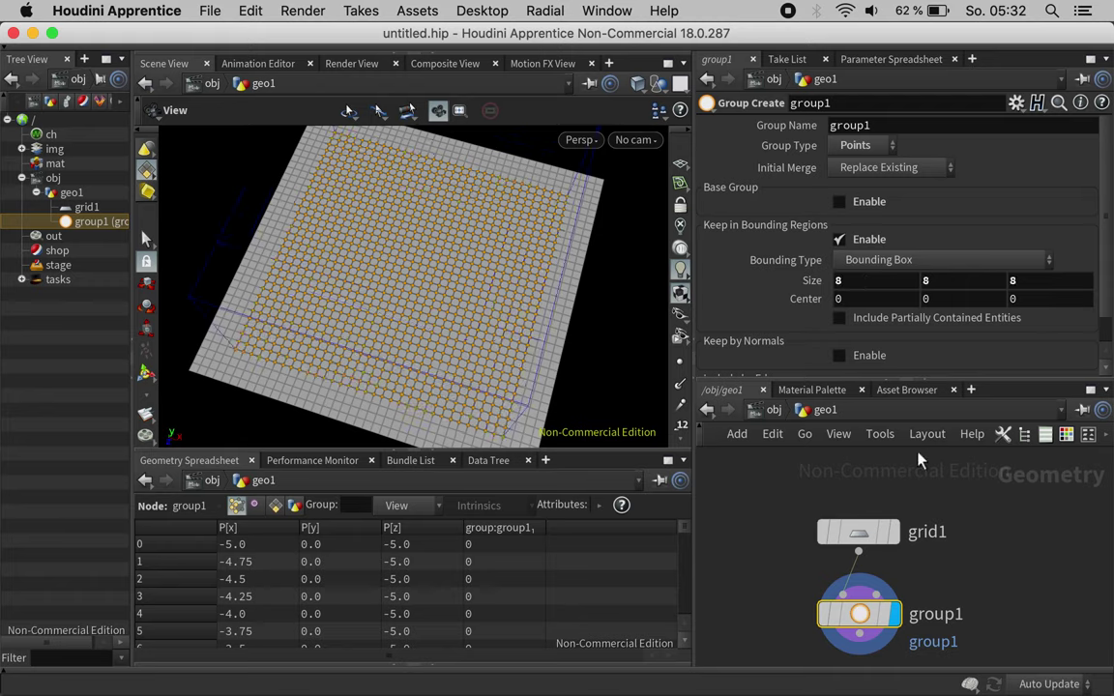
middle_drag(957, 640, 967, 551)
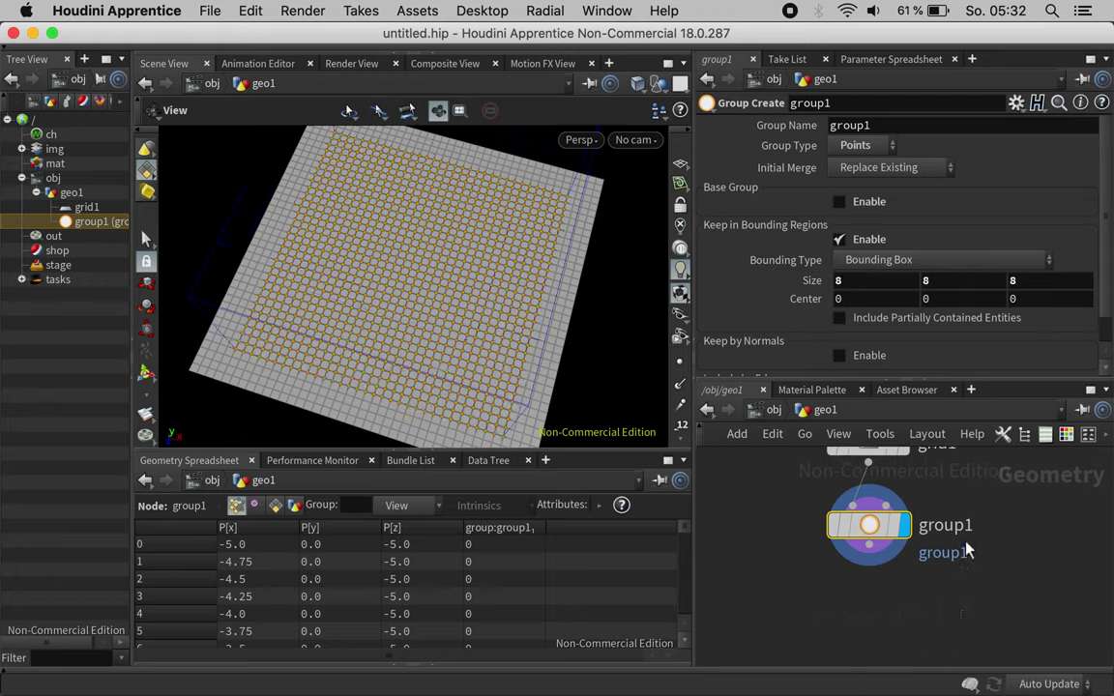
Step: Add a Group by Range node after group1 selecting 1 of every 24 points
click(873, 568)
key(Tab)
text(gra)
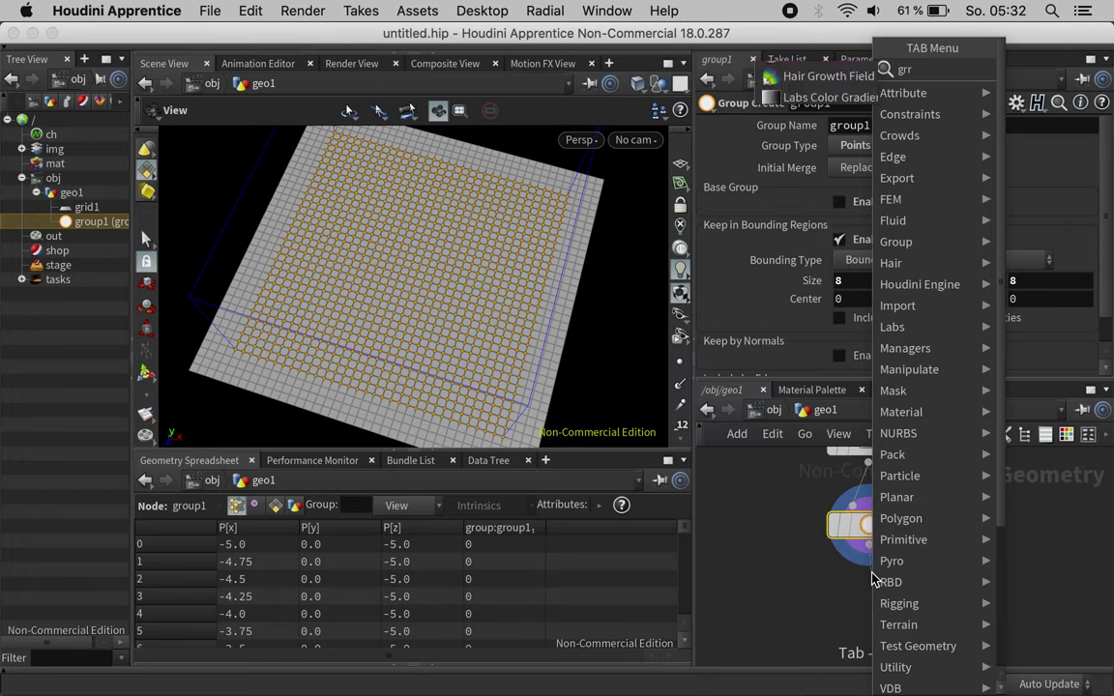
text(nge)
key(Return)
click(870, 605)
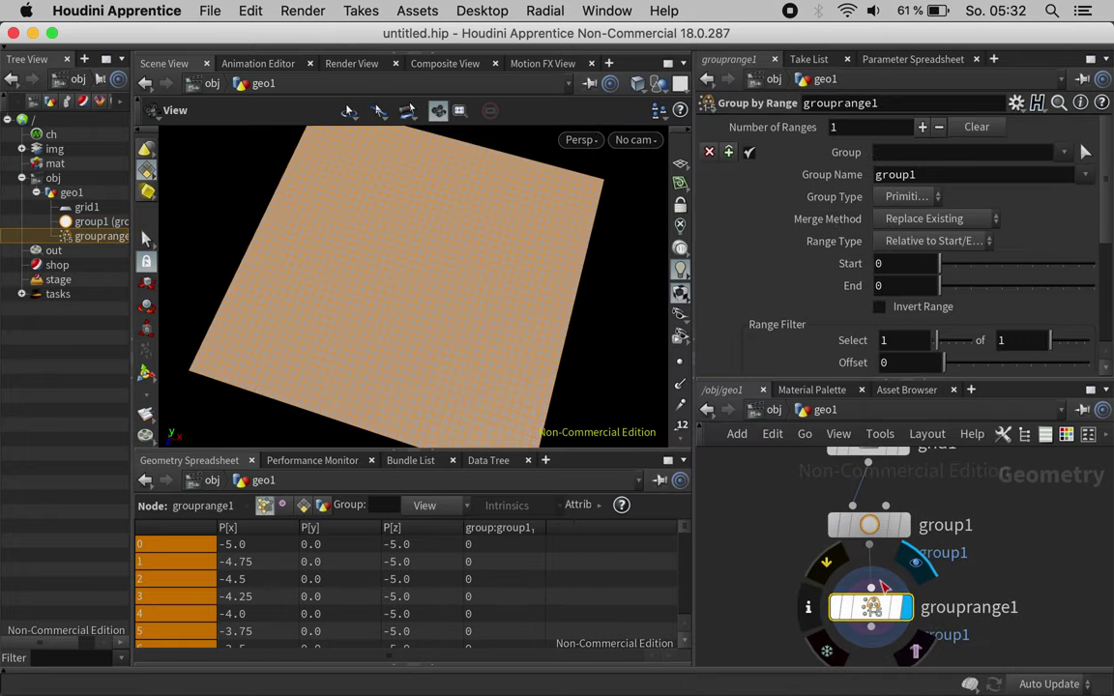
click(1018, 339)
text(16)
key(Return)
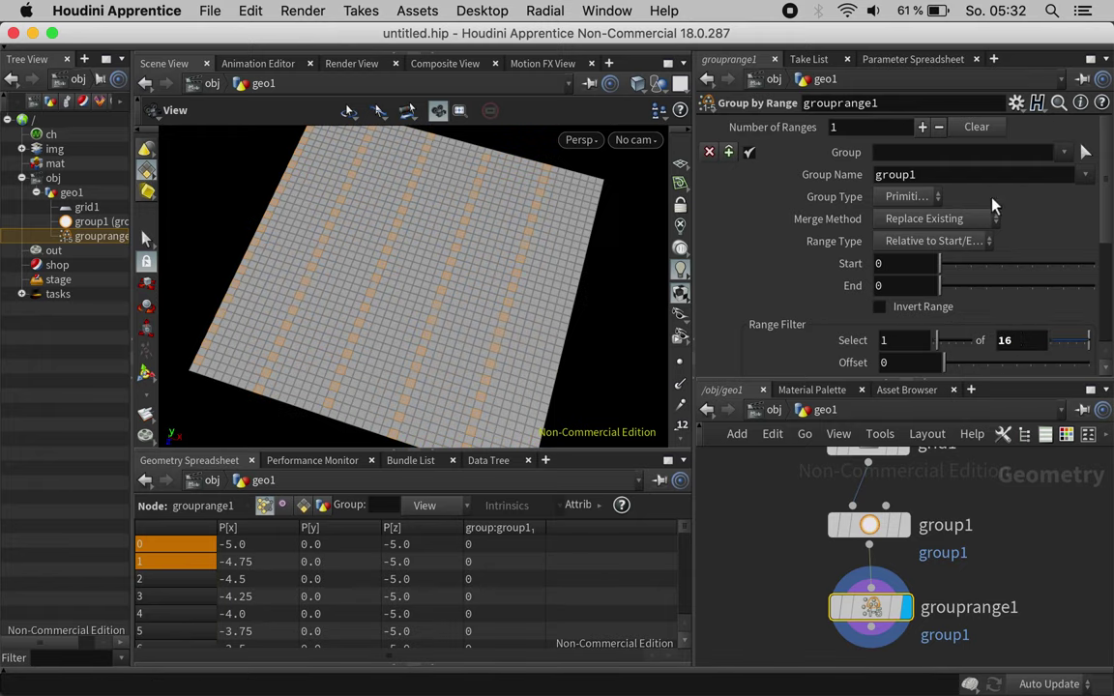
click(913, 197)
click(909, 218)
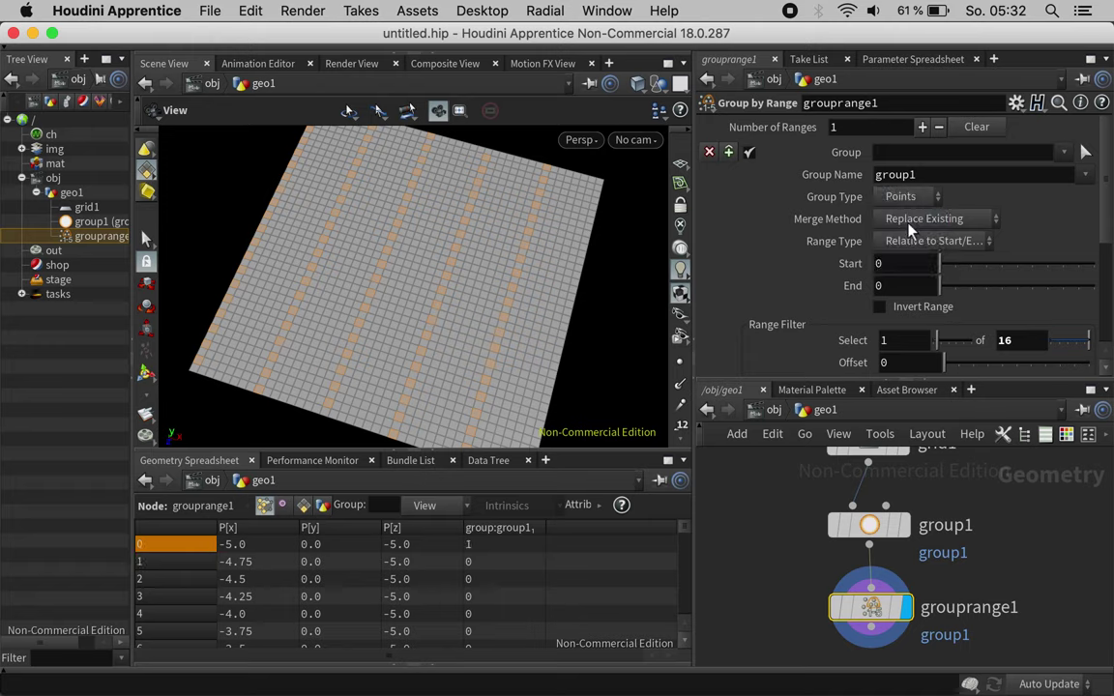
click(1027, 338)
text(24)
key(Return)
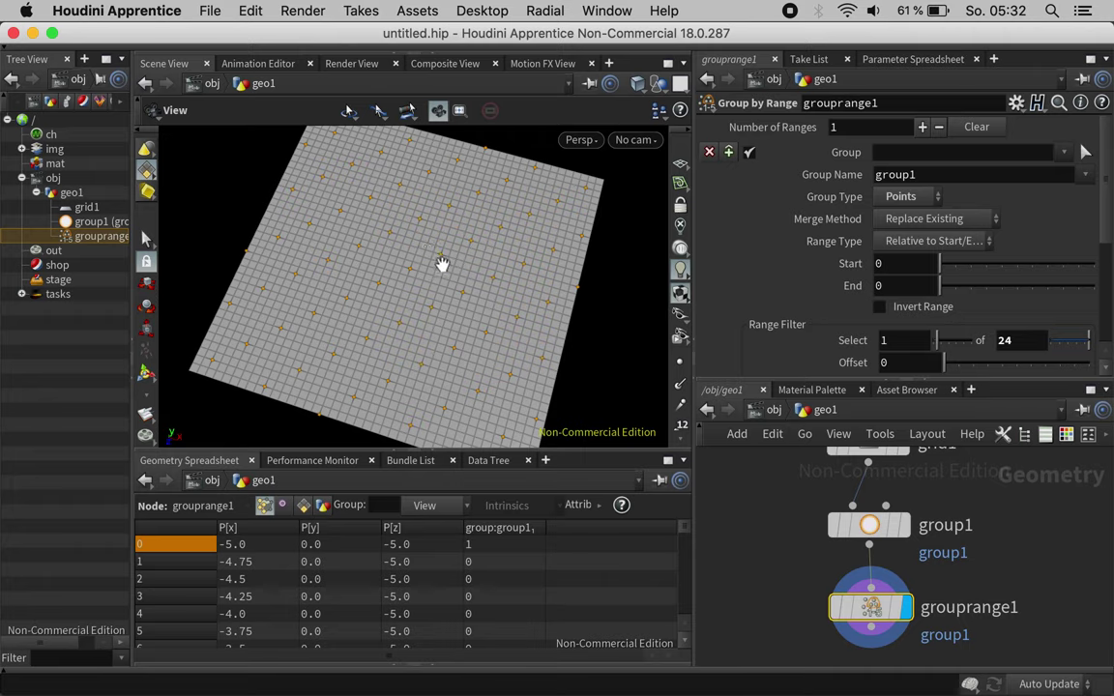
Step: Set the range group's merge method to Intersect with Existing
click(891, 219)
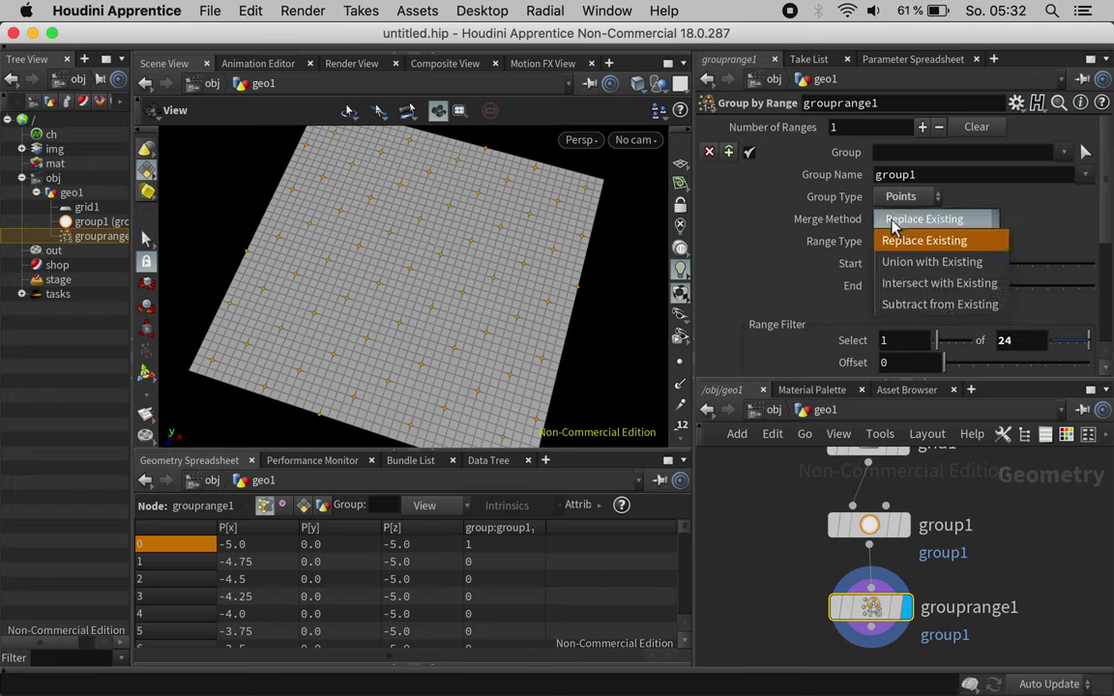
click(926, 282)
key(space)
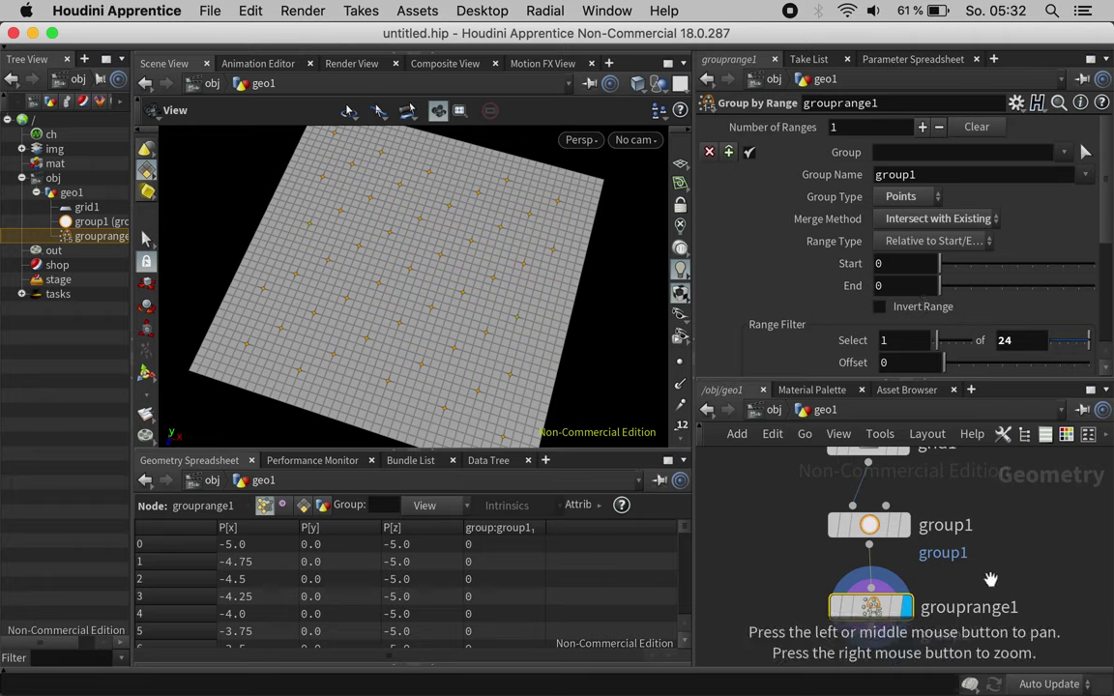
drag(992, 580, 984, 524)
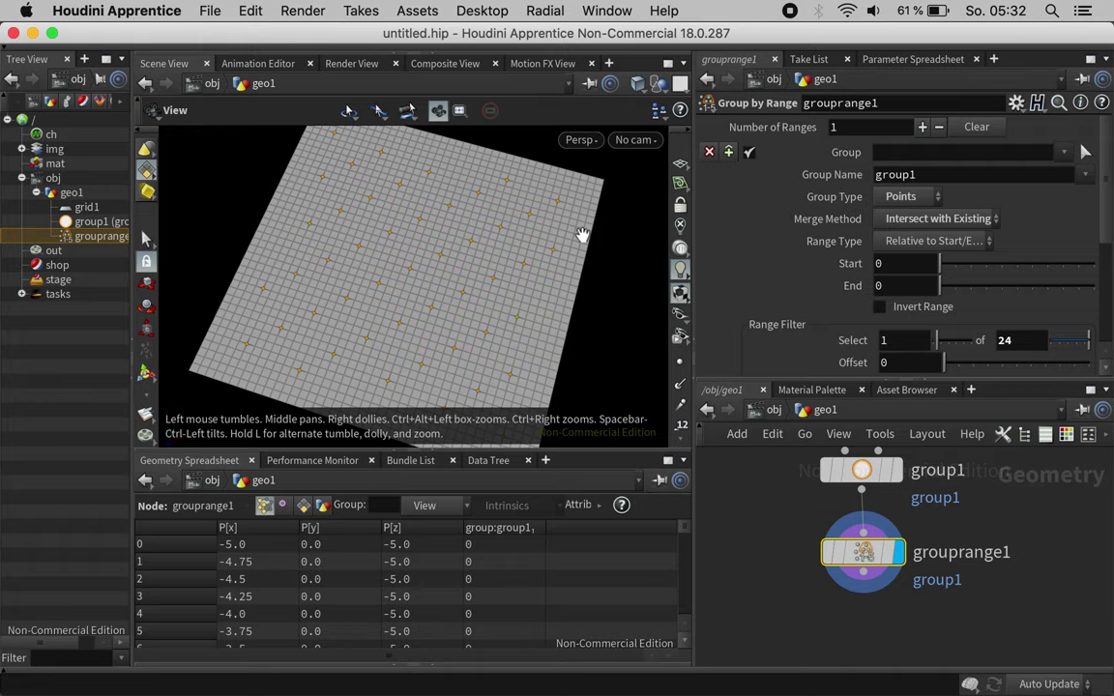
Step: Add a Group Promote after grouprange1 converting group1 from Points to Primitives, viewport maximized
click(862, 574)
key(Tab)
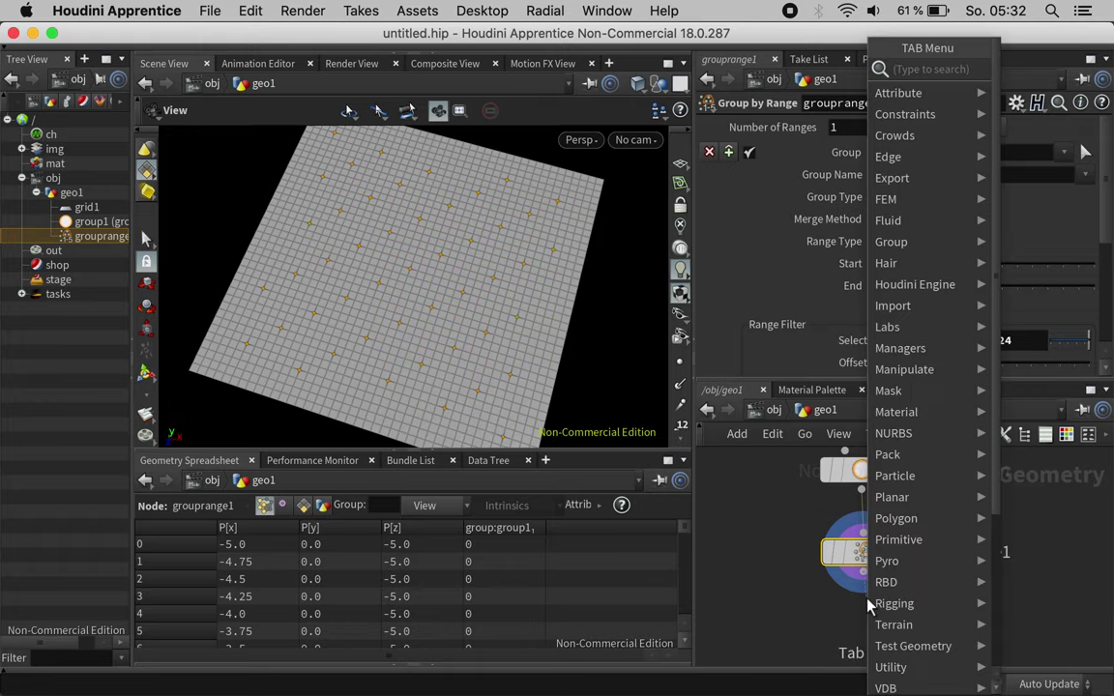
text(grprom)
key(Return)
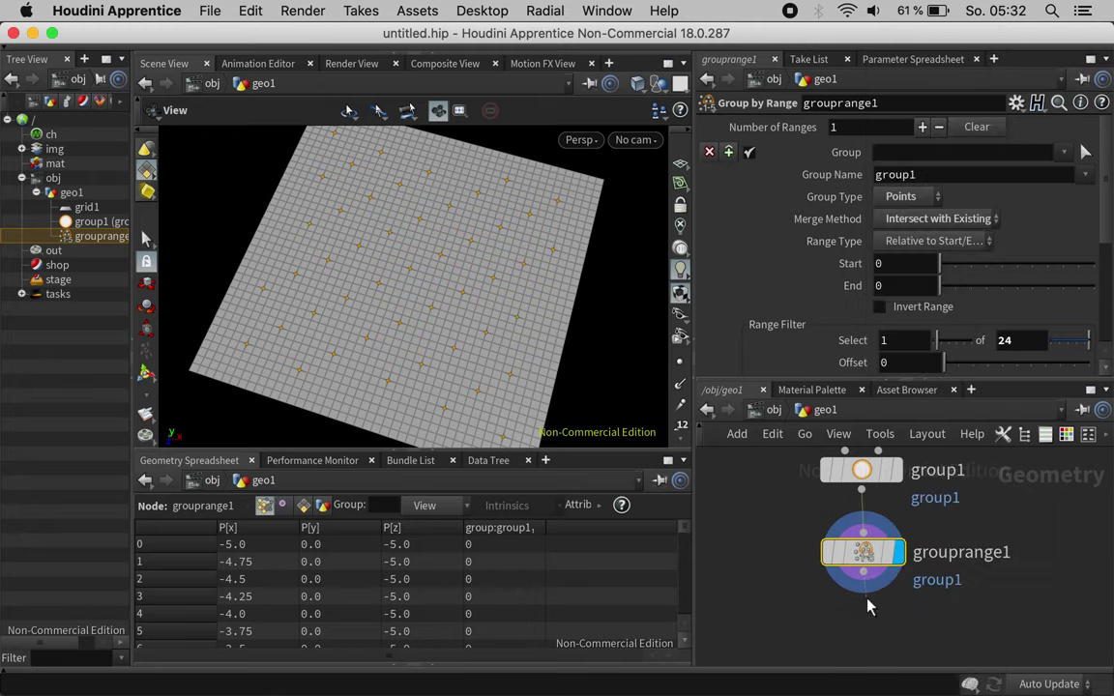
click(900, 166)
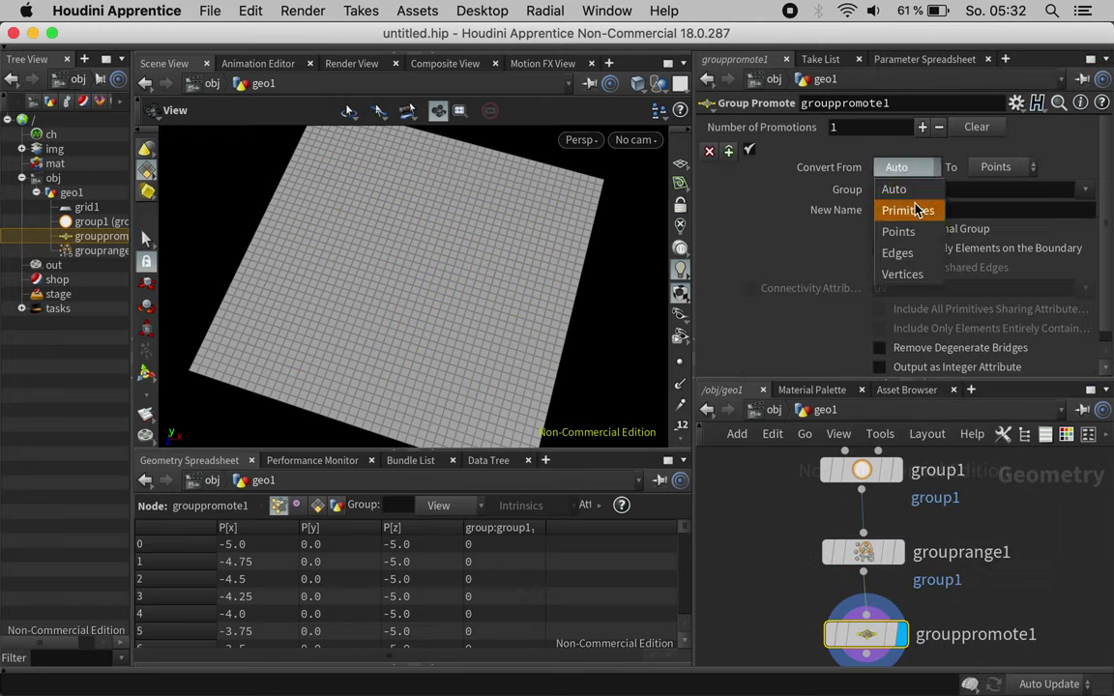
click(823, 206)
click(1008, 171)
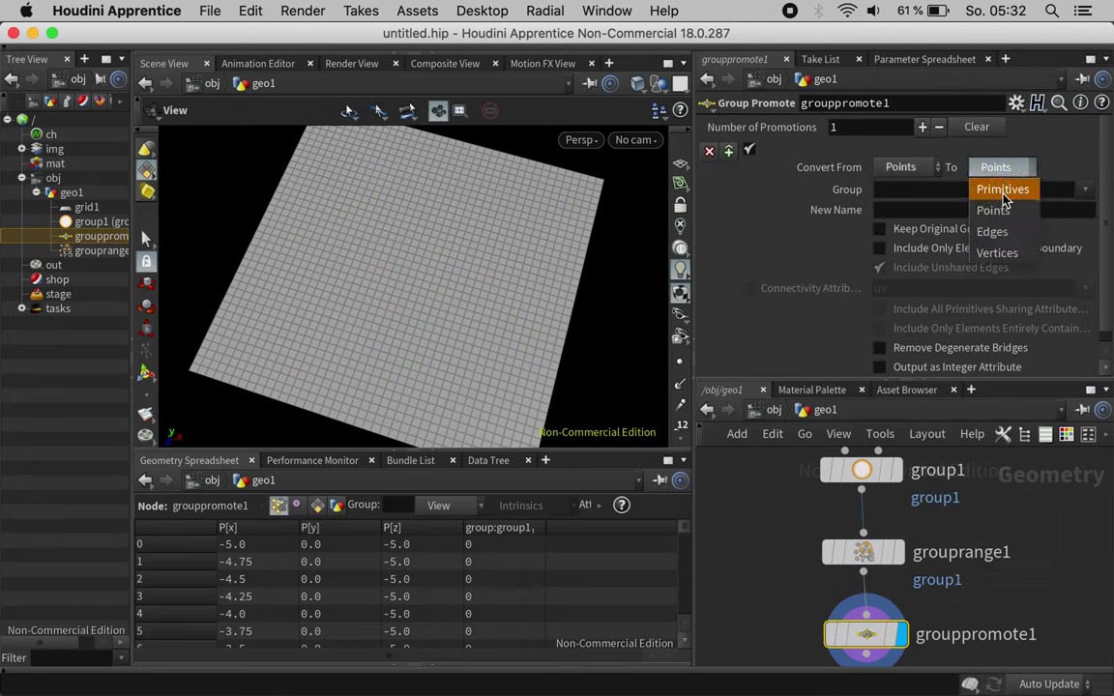
click(1003, 191)
click(1084, 191)
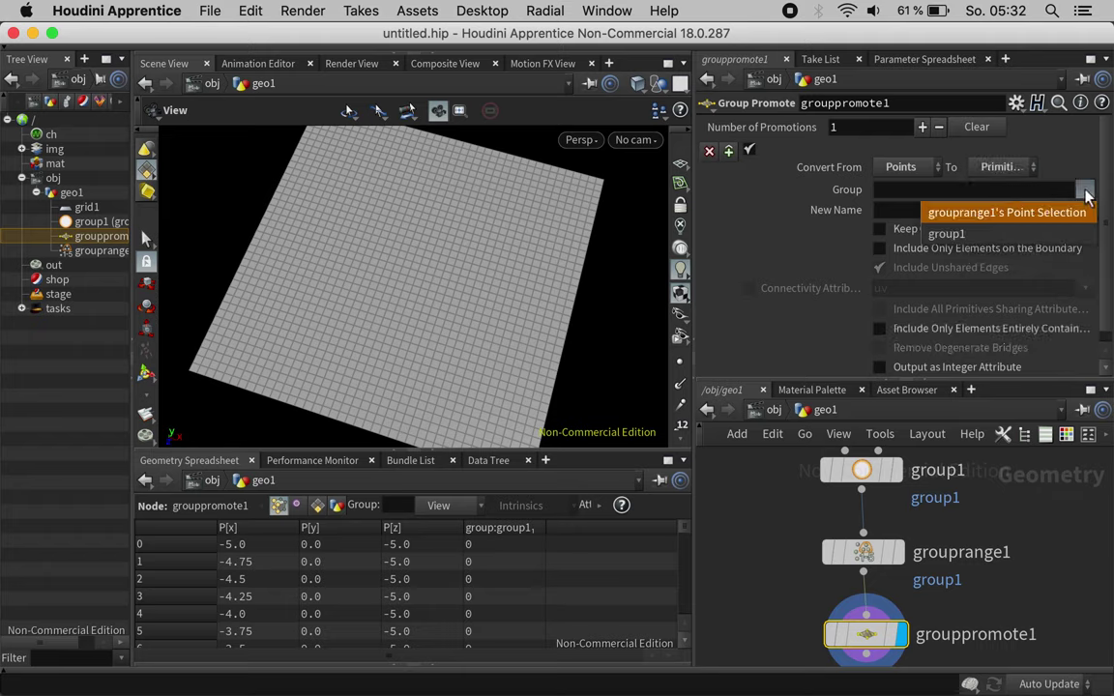
click(957, 234)
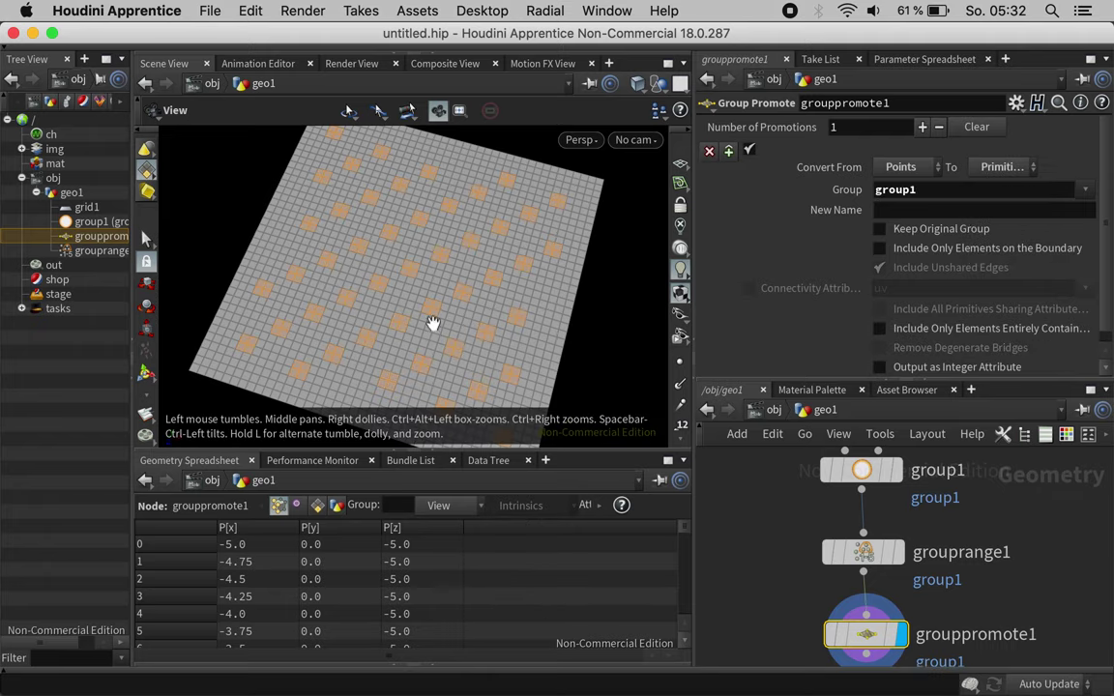
drag(396, 281, 408, 278)
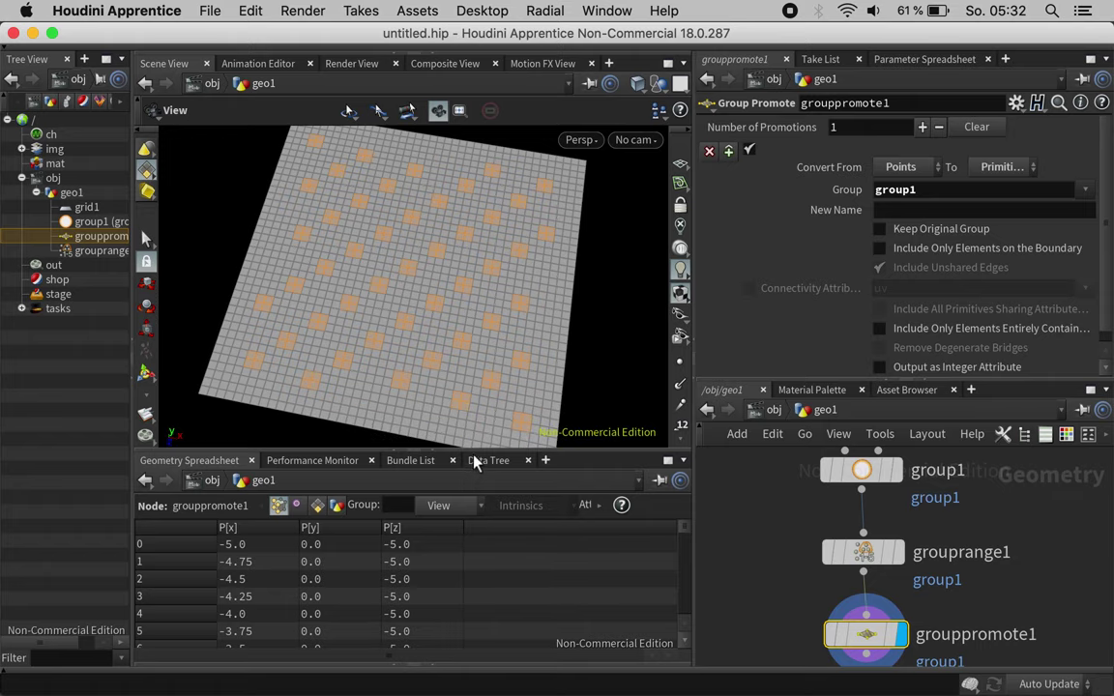
key(ctrl+b)
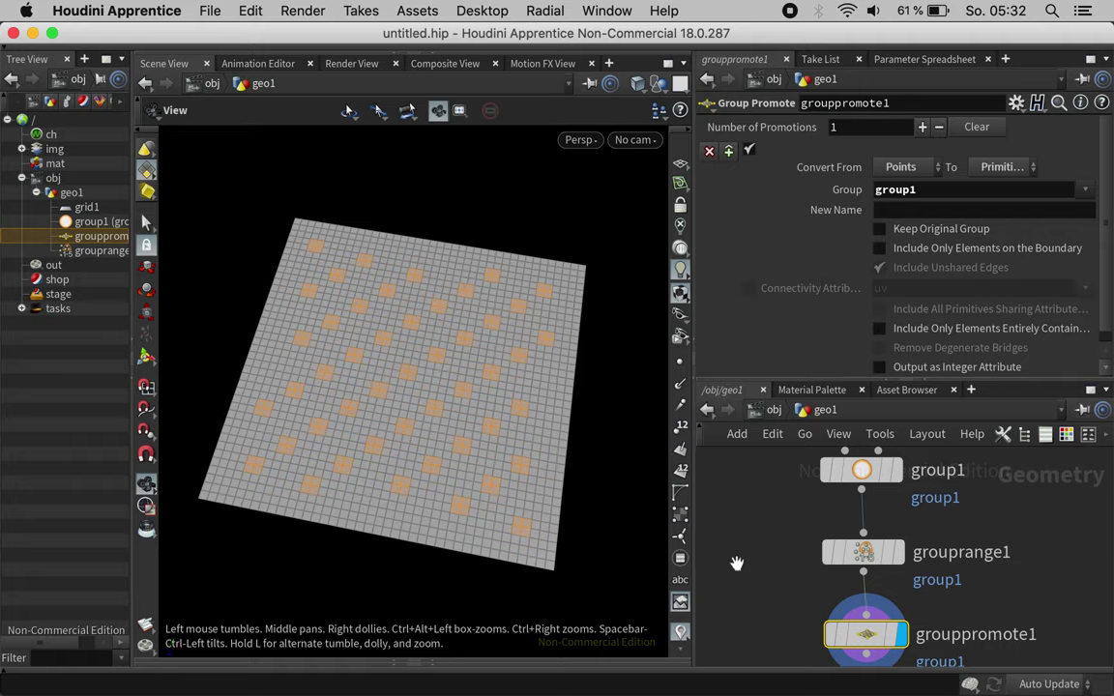
drag(738, 556, 773, 422)
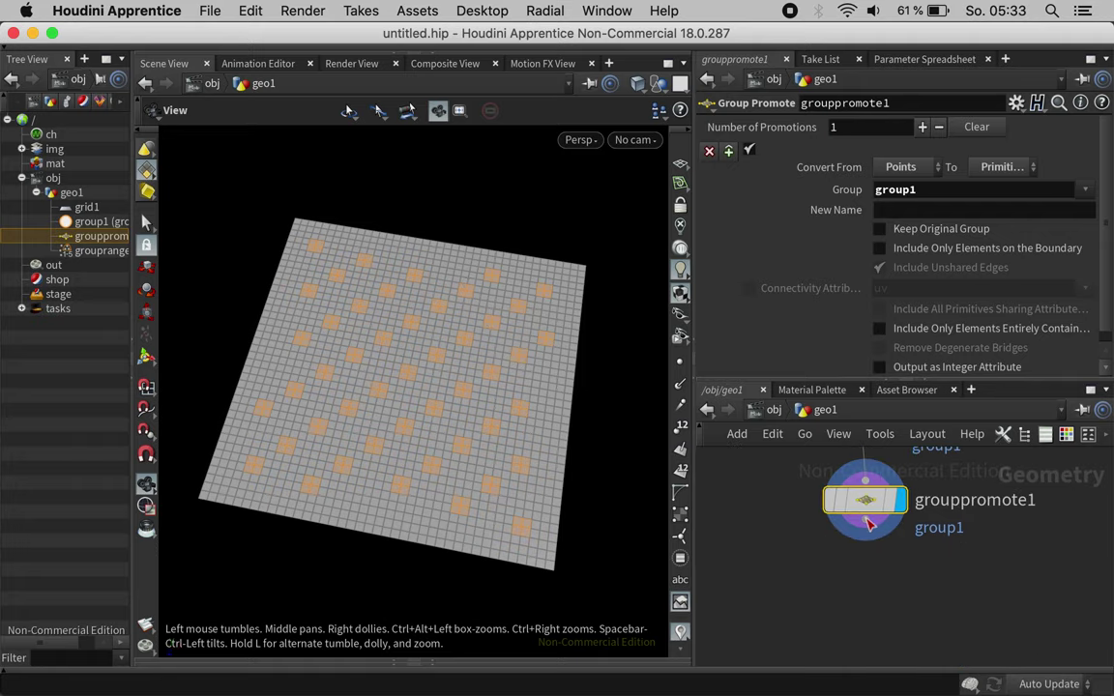
Step: Add a Circle from Edges node below grouppromote1
click(868, 522)
key(Tab)
text(circ)
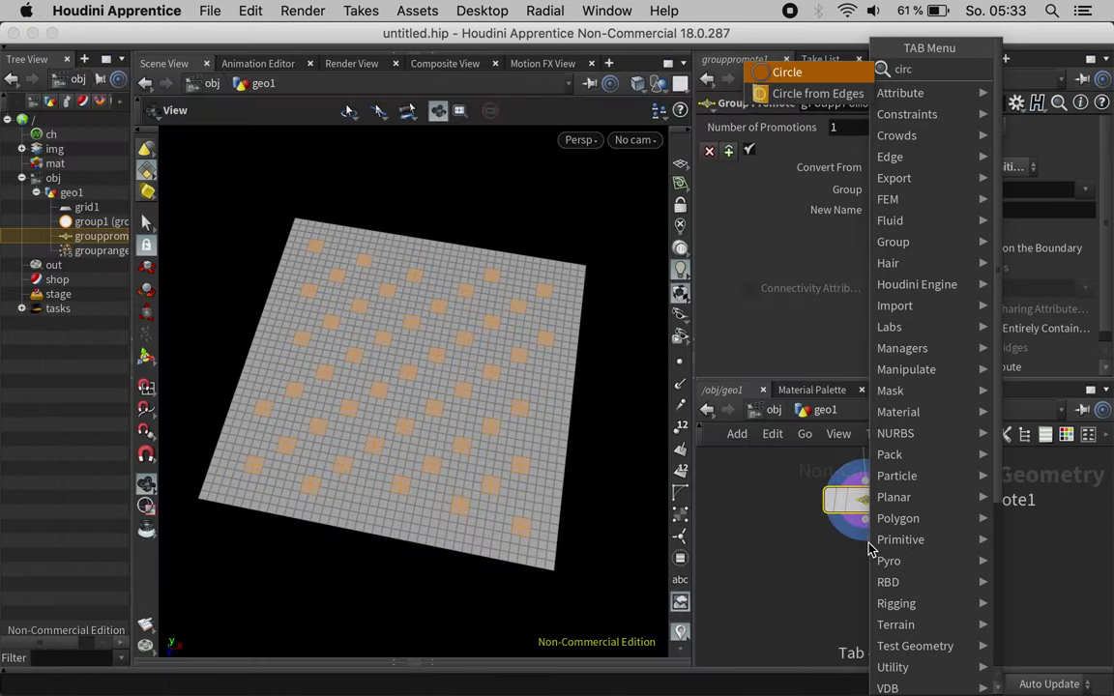
key(Down)
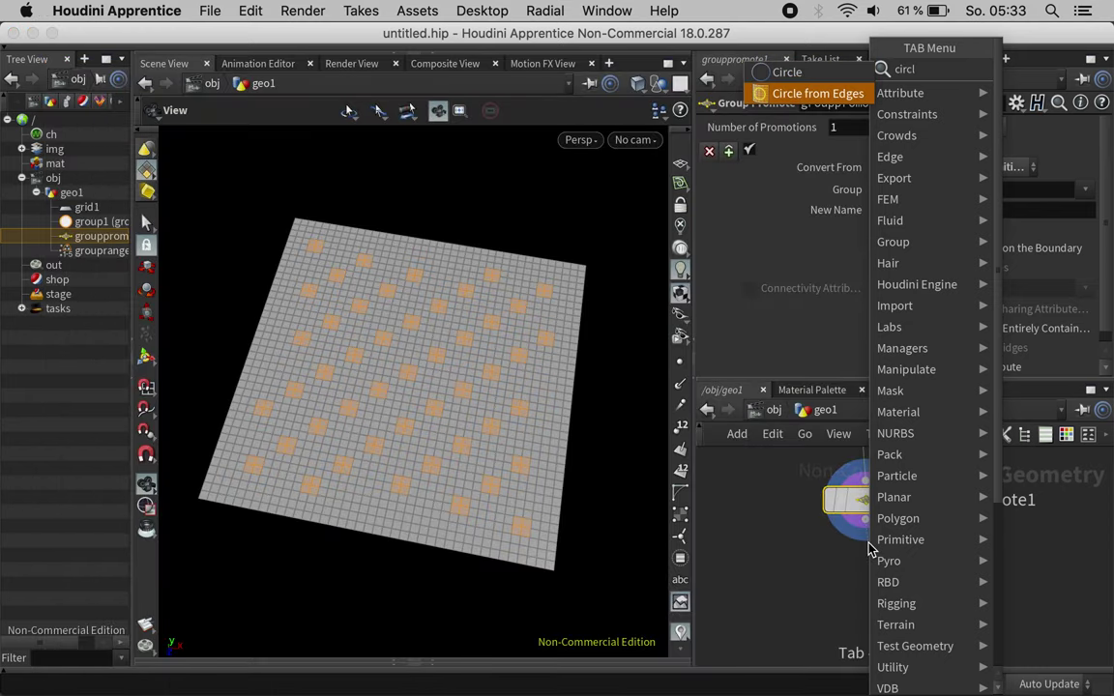
key(Return)
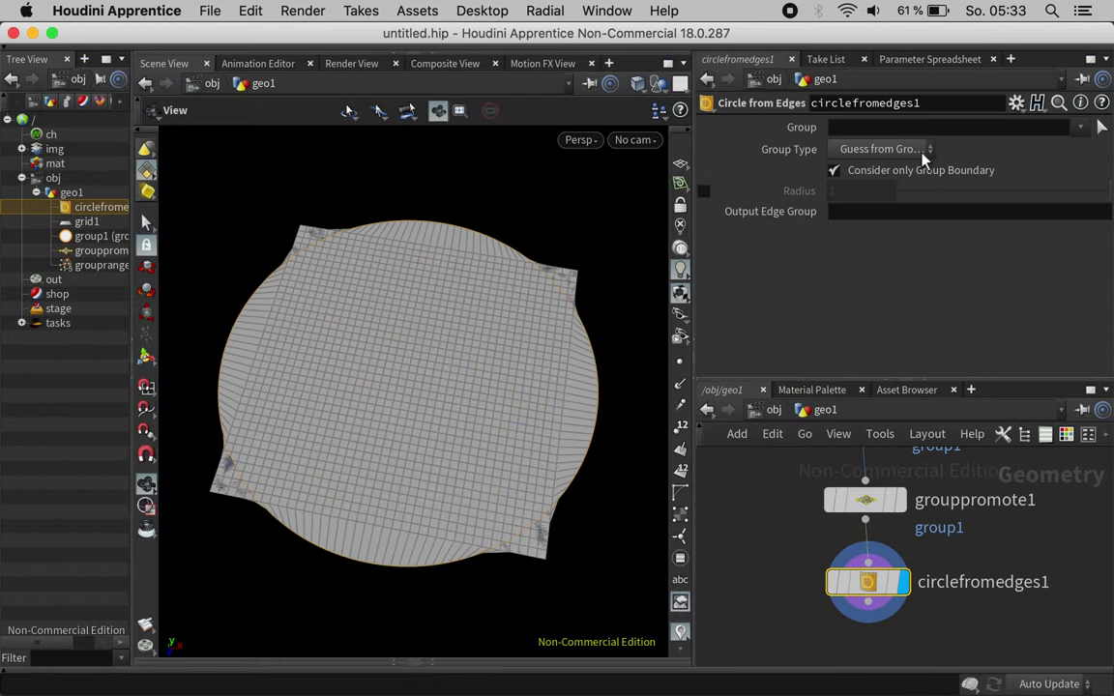
Step: Set Circle from Edges to use the group1 primitives, carving octagons across the grid
click(920, 151)
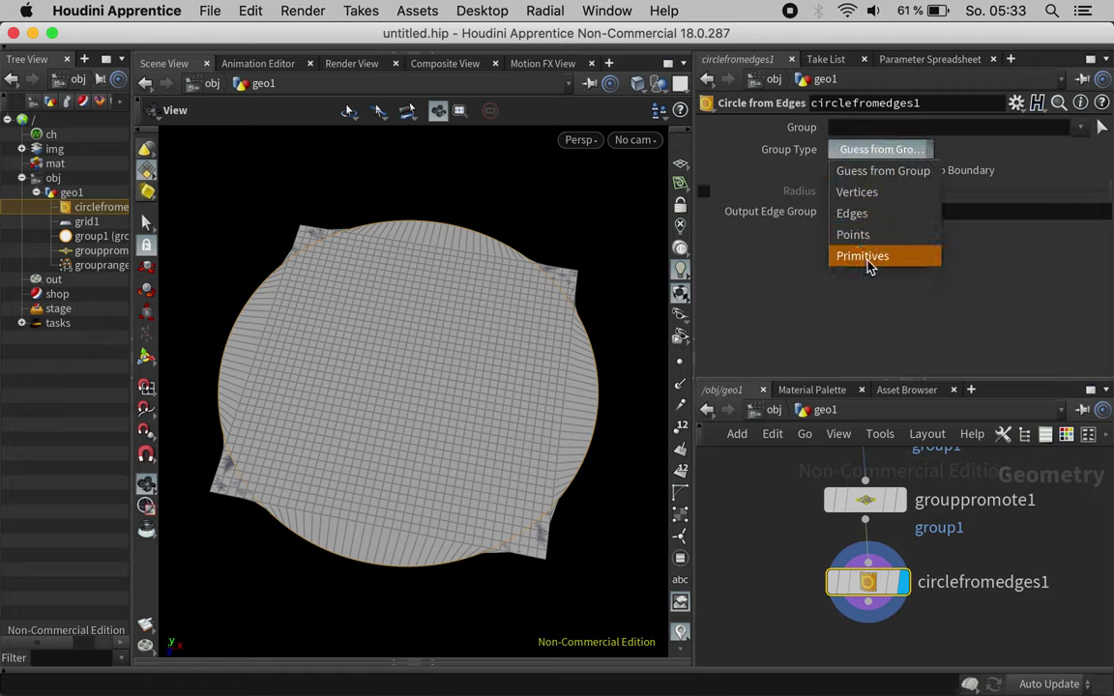
click(870, 257)
click(1079, 128)
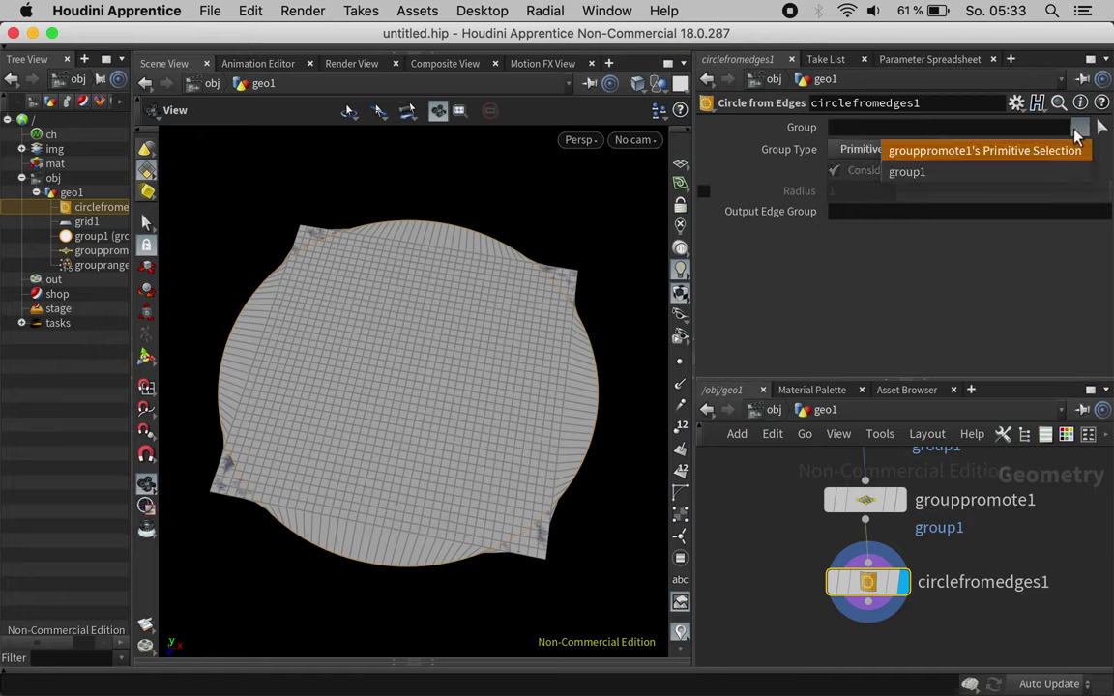
click(1029, 172)
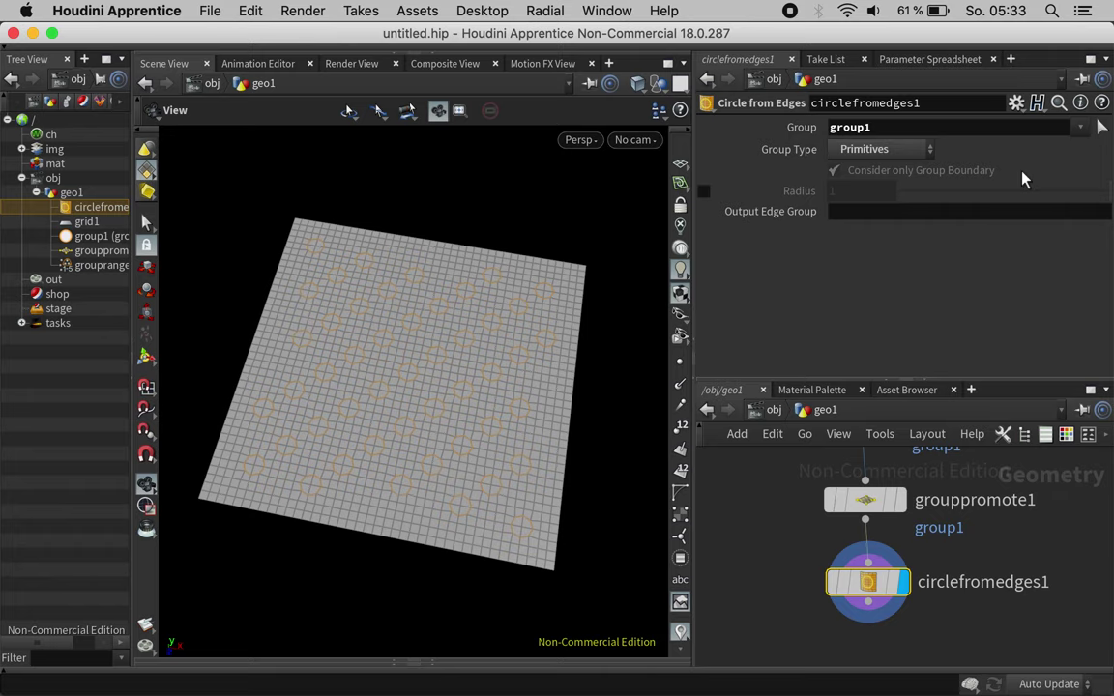
right_drag(400, 382, 560, 360)
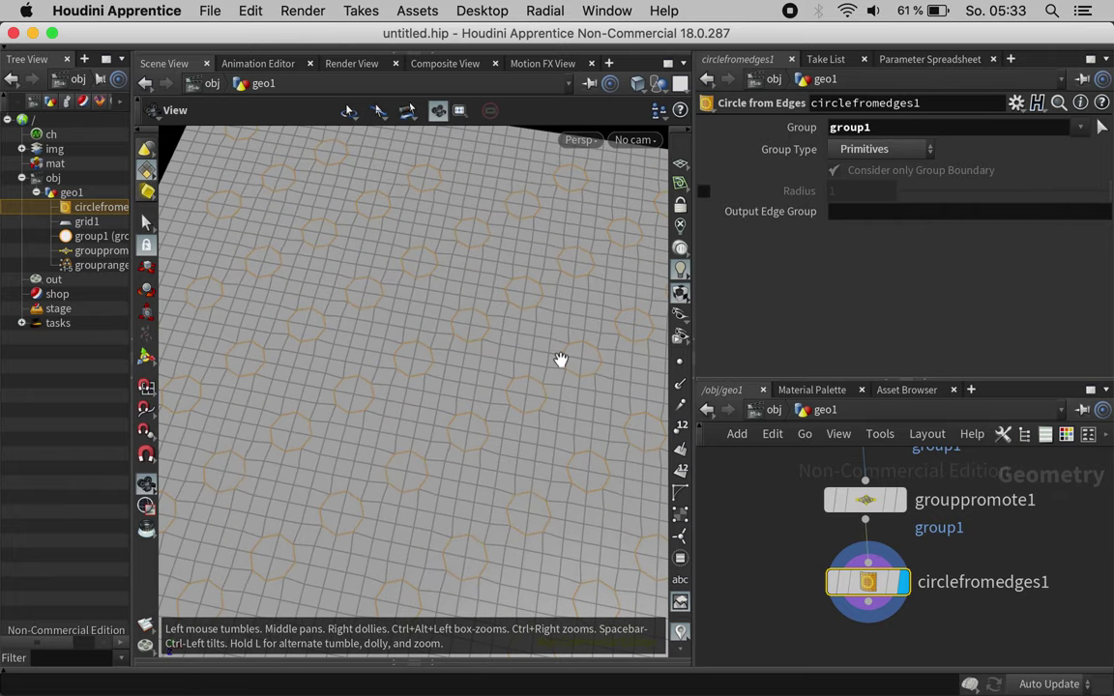
drag(437, 316, 408, 377)
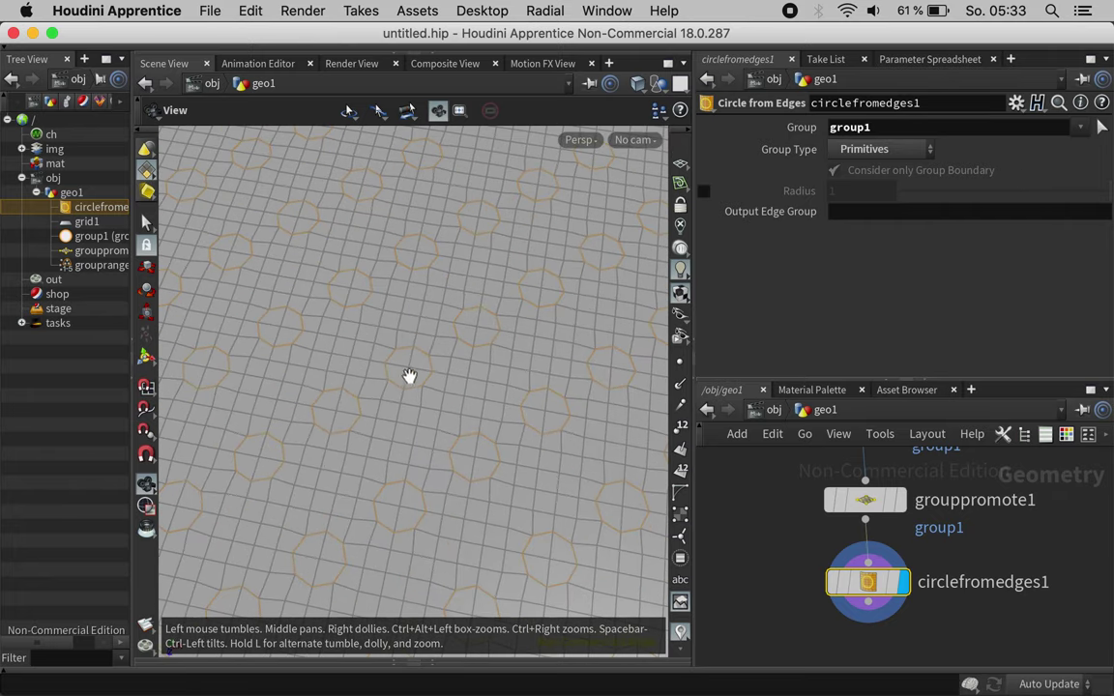
scroll(947, 594, down, 5)
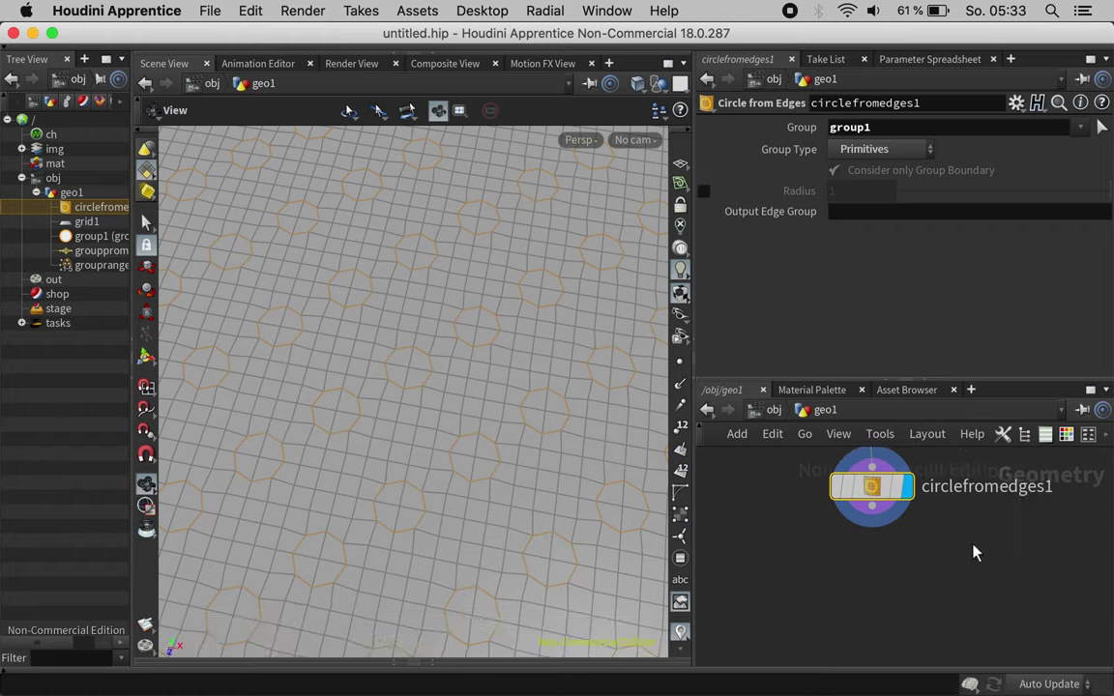
click(872, 509)
click(875, 541)
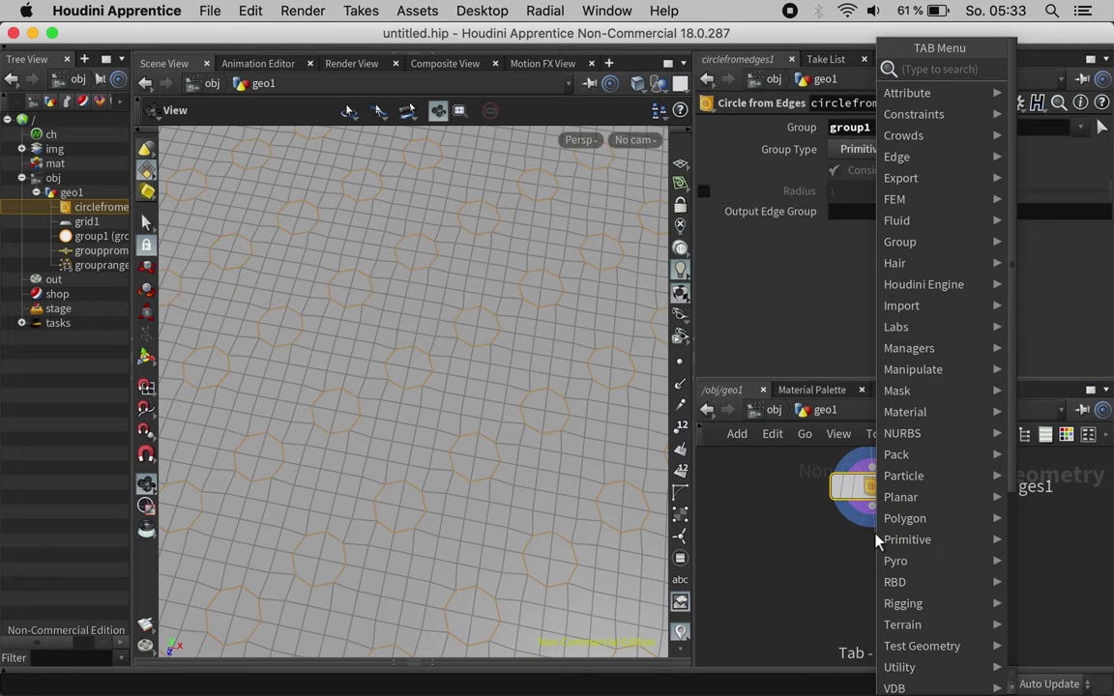
Step: Add a PolyExtrude on group1 with Inset 0.098, opening octagonal holes in the grid
text(pextr)
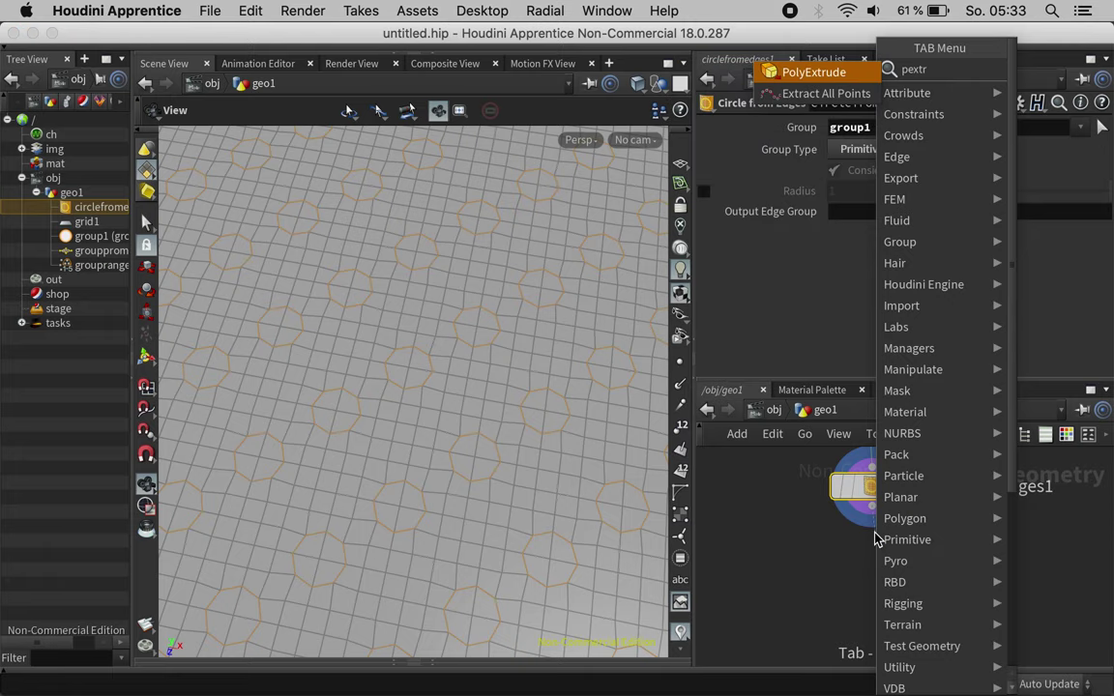
key(Return)
click(873, 567)
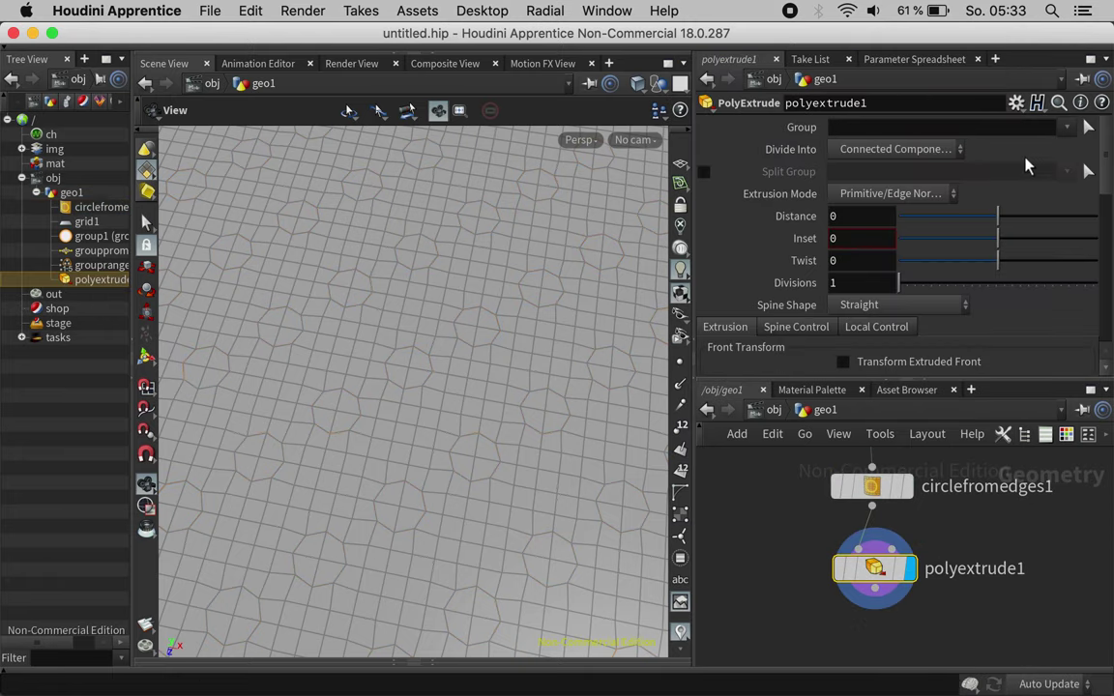
click(1068, 128)
click(1000, 174)
drag(994, 238, 1008, 245)
scroll(720, 302, down, 5)
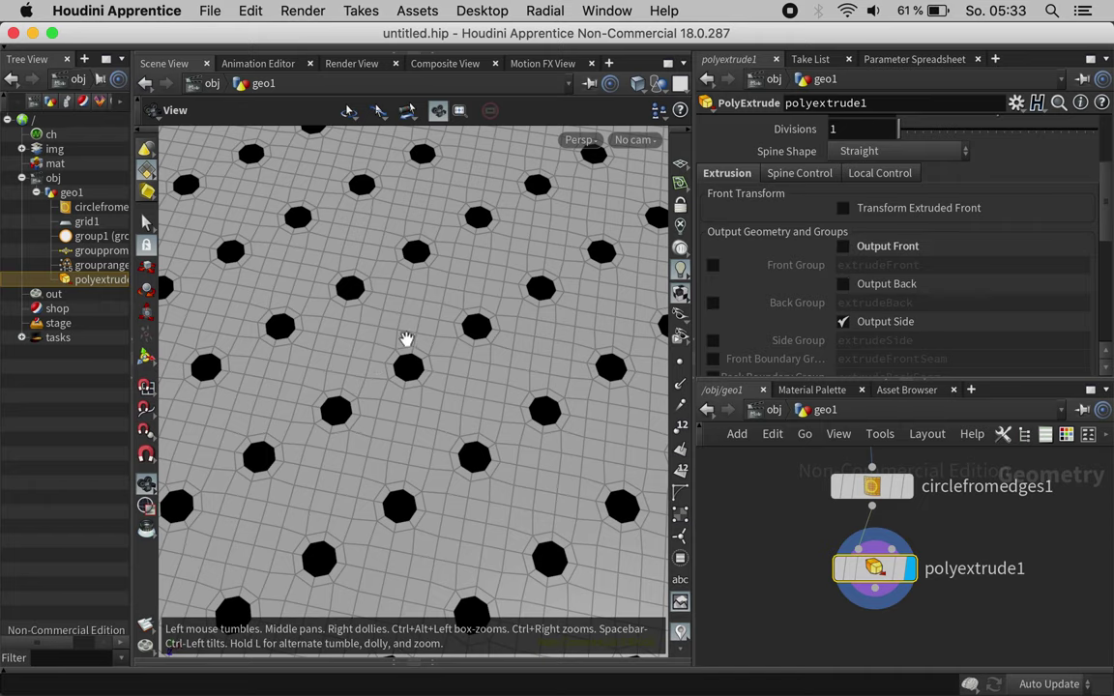
drag(408, 363, 443, 353)
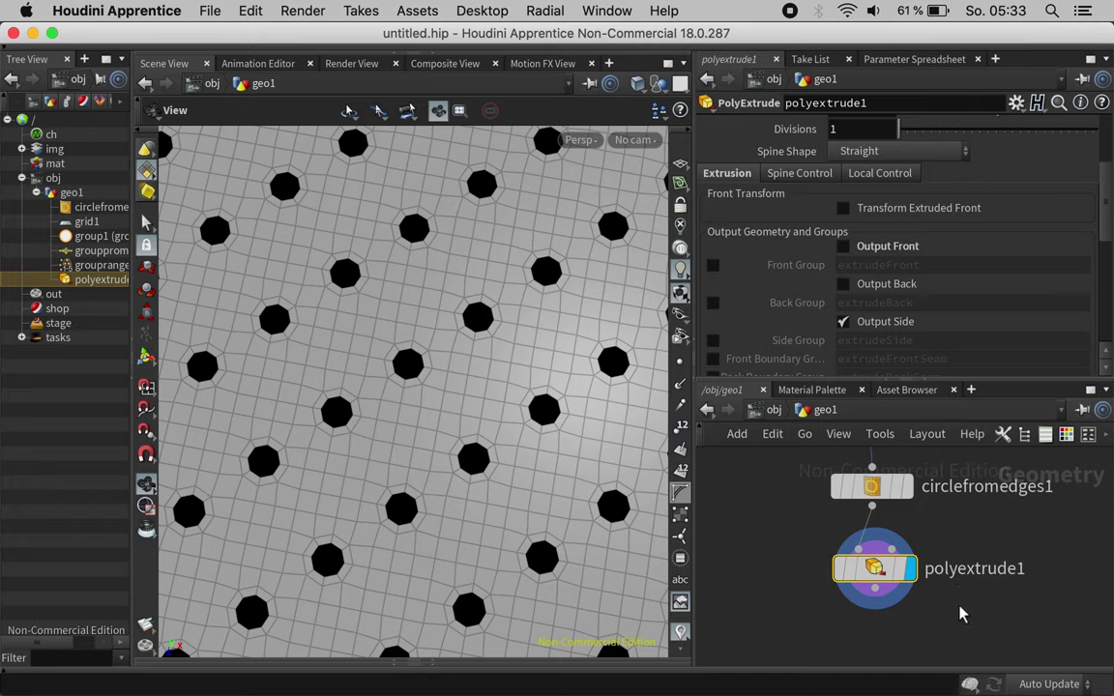
drag(947, 614, 948, 552)
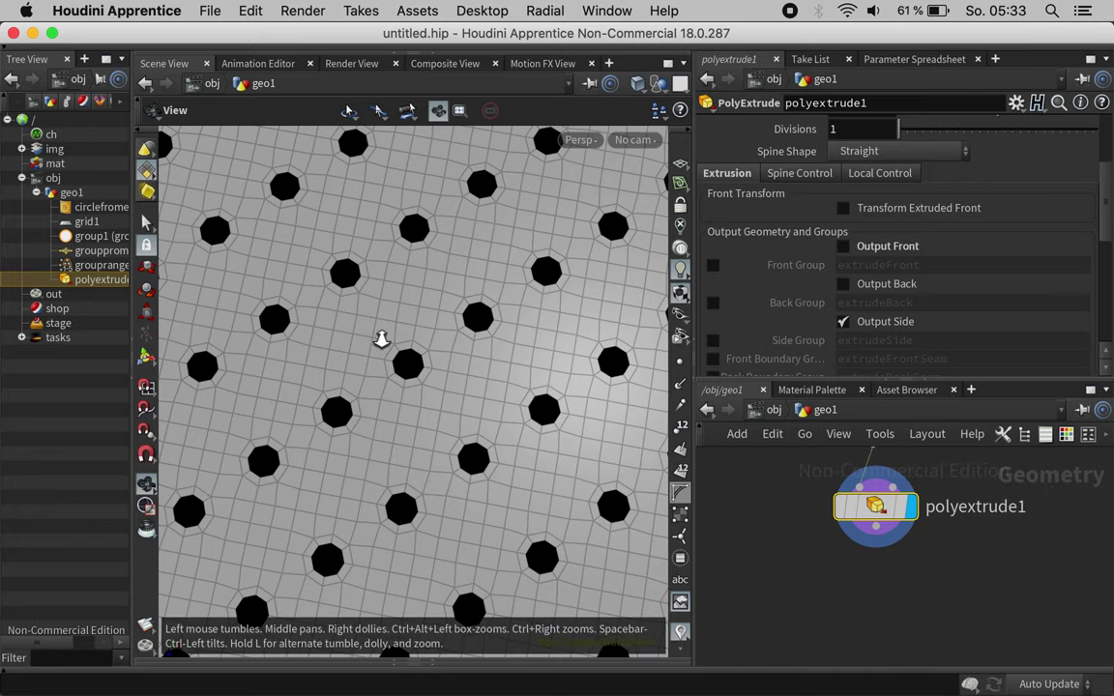
right_drag(382, 339, 244, 378)
drag(474, 371, 449, 339)
right_drag(449, 339, 580, 329)
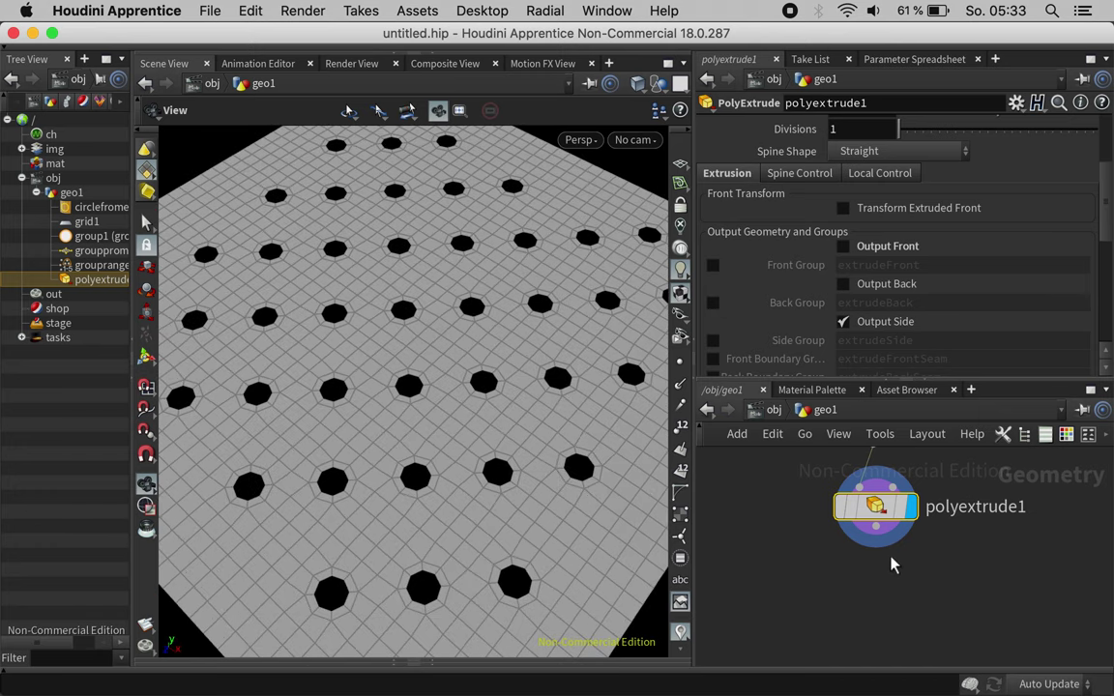
Step: Add a second PolyExtrude after polyextrude1 with Distance 0.127
click(875, 529)
key(Tab)
text(p)
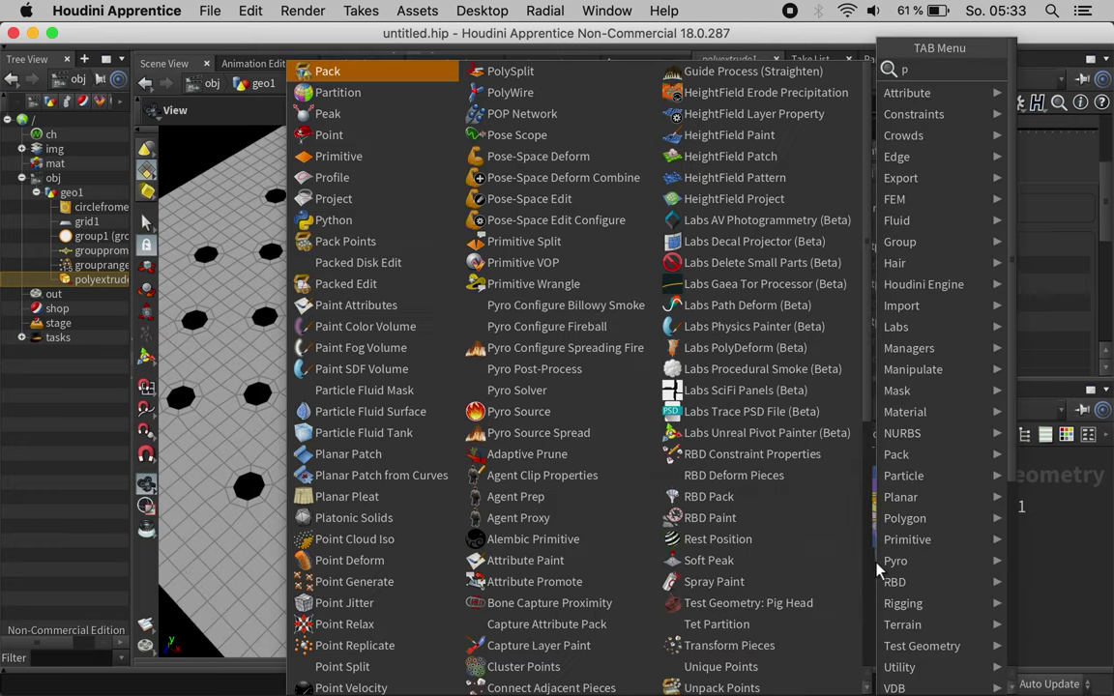
text(olyext)
key(Return)
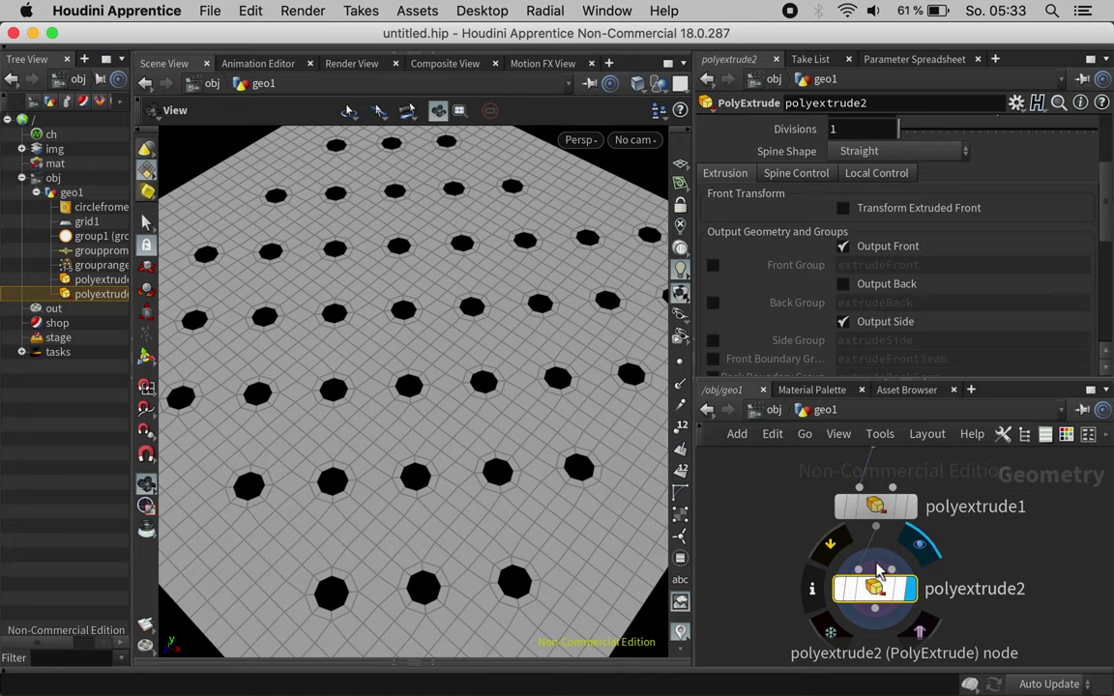
scroll(819, 242, up, 4)
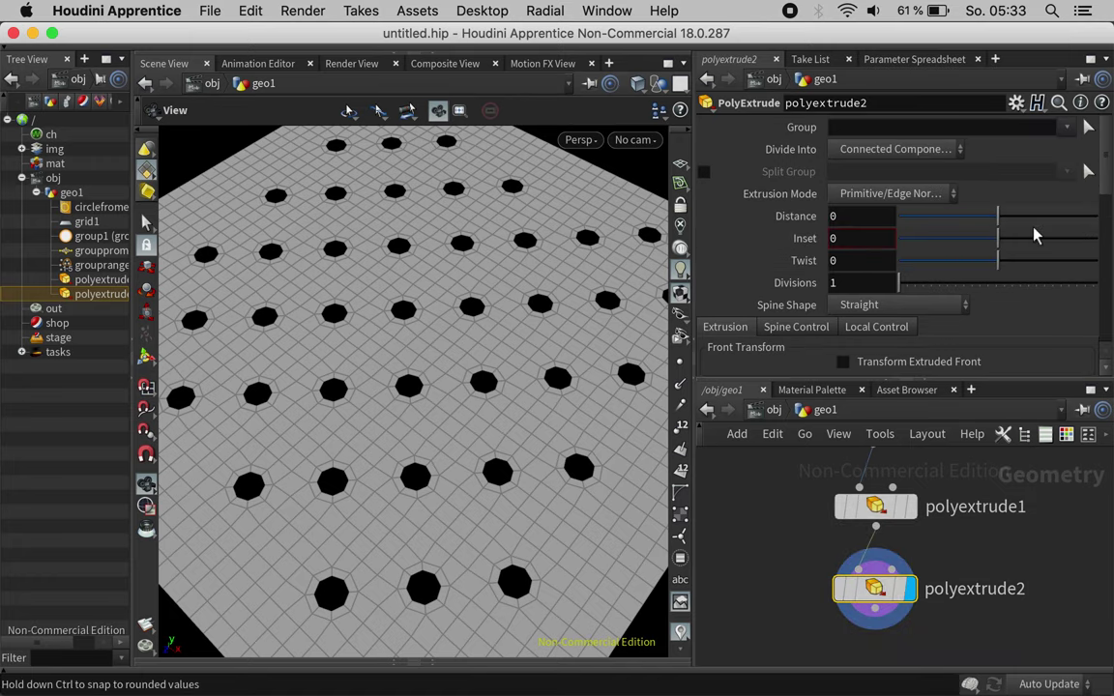
drag(1008, 223, 1010, 218)
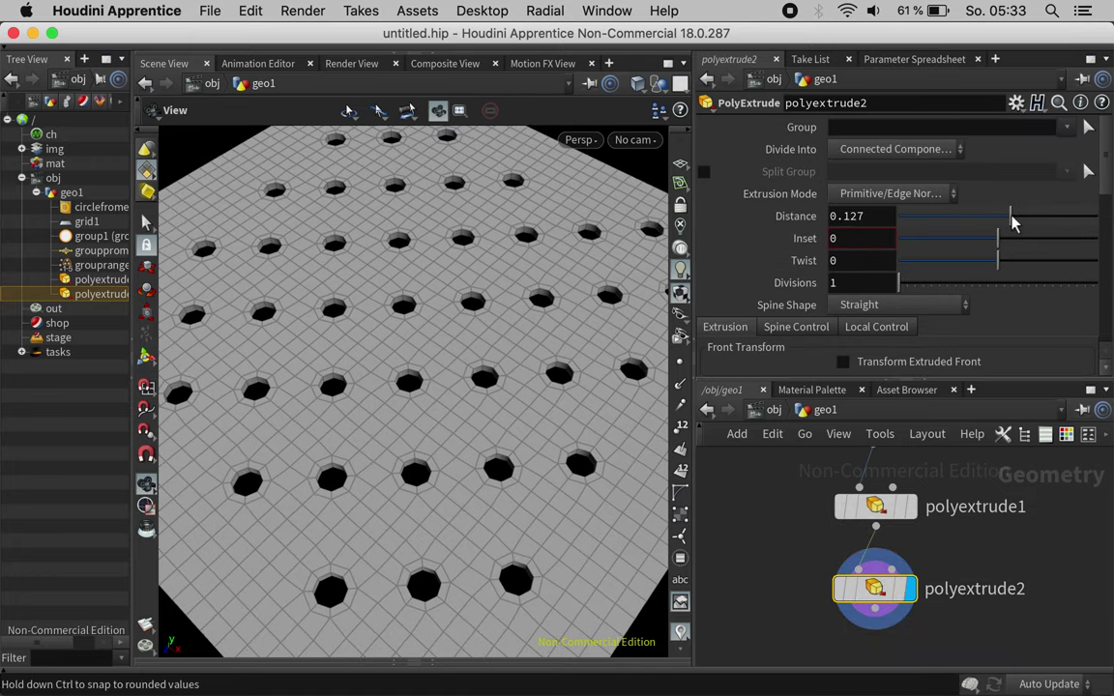
drag(385, 326, 405, 239)
Step: Turn on Output Back for polyextrude2 and inspect the closed walls
scroll(757, 333, down, 2)
scroll(793, 343, down, 1)
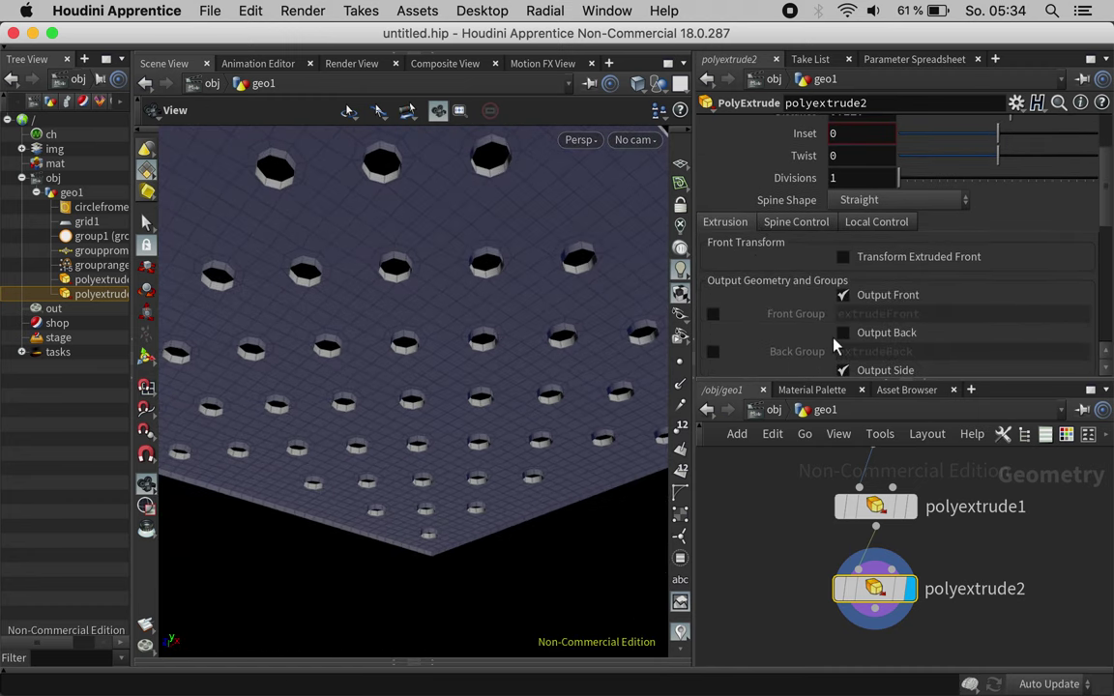
click(842, 333)
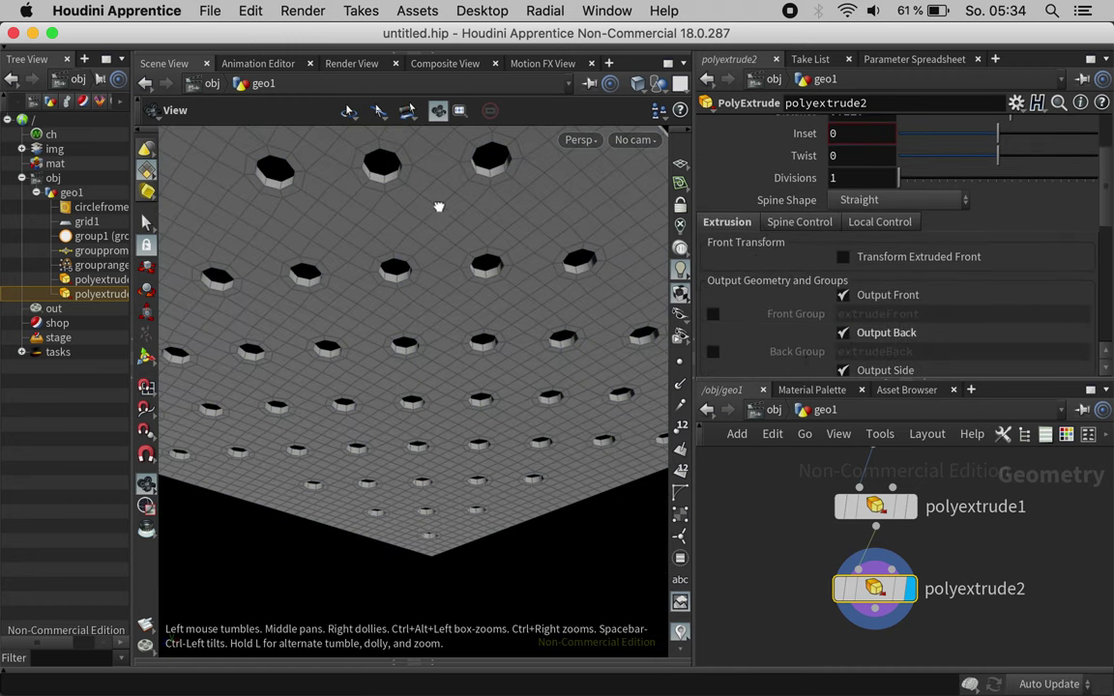
drag(438, 207, 461, 333)
key(h)
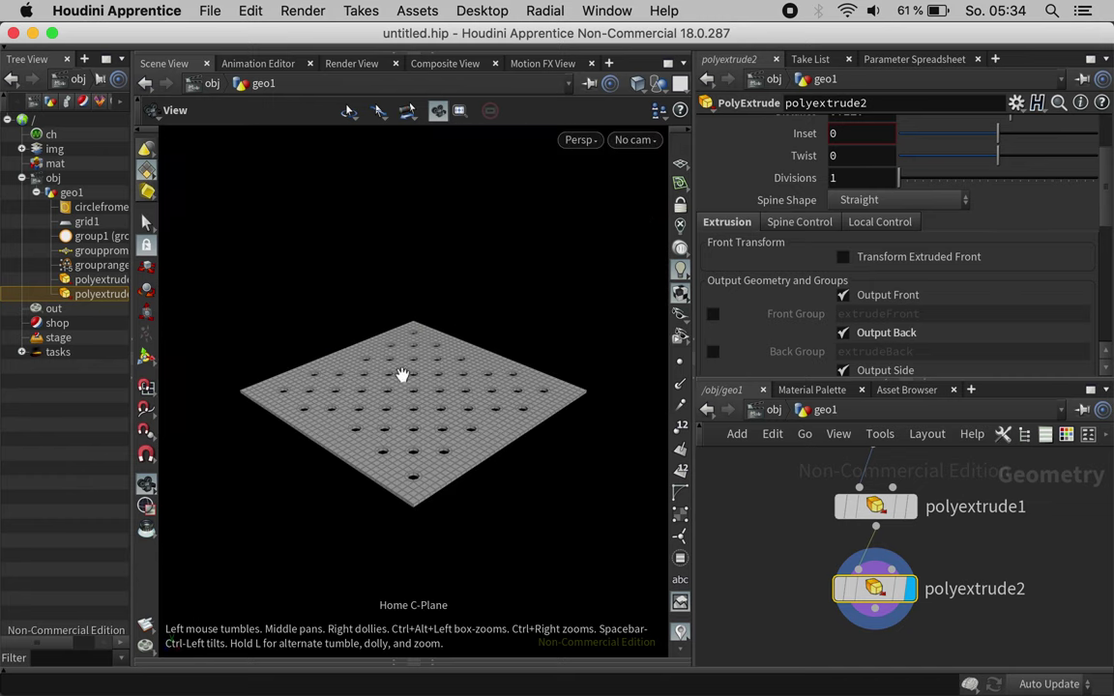
scroll(604, 365, up, 5)
drag(388, 404, 401, 431)
middle_drag(994, 592, 984, 468)
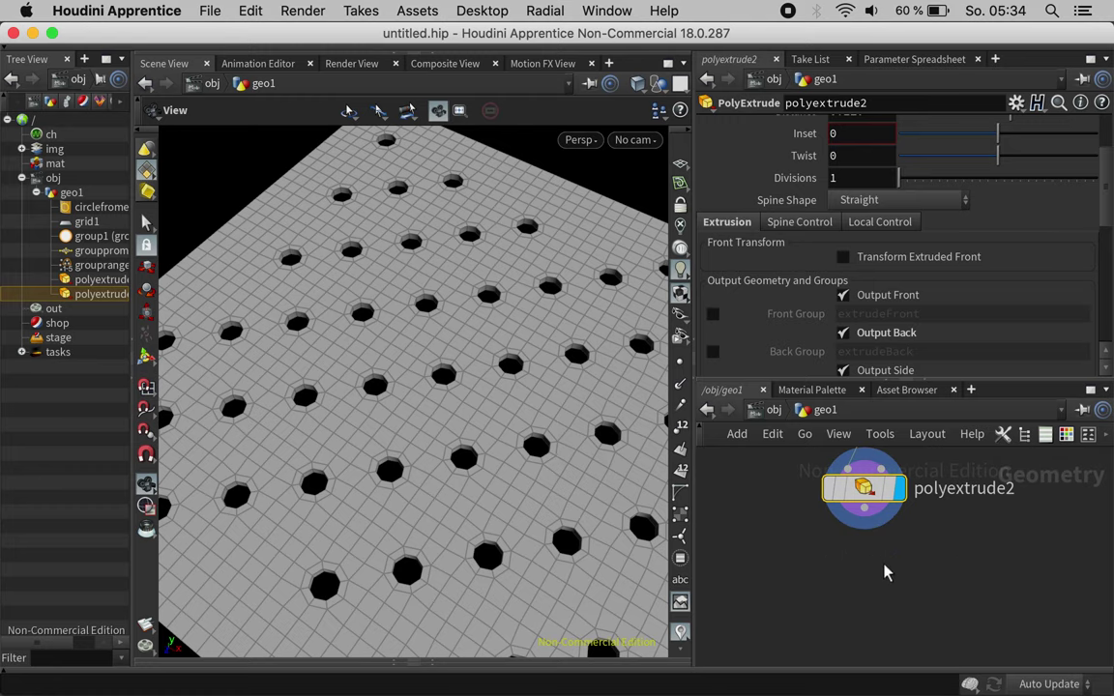
Step: Add a Subdivide node (Catmull-Clark, depth 1) below polyextrude2 to round the holes
key(Tab)
text(sub)
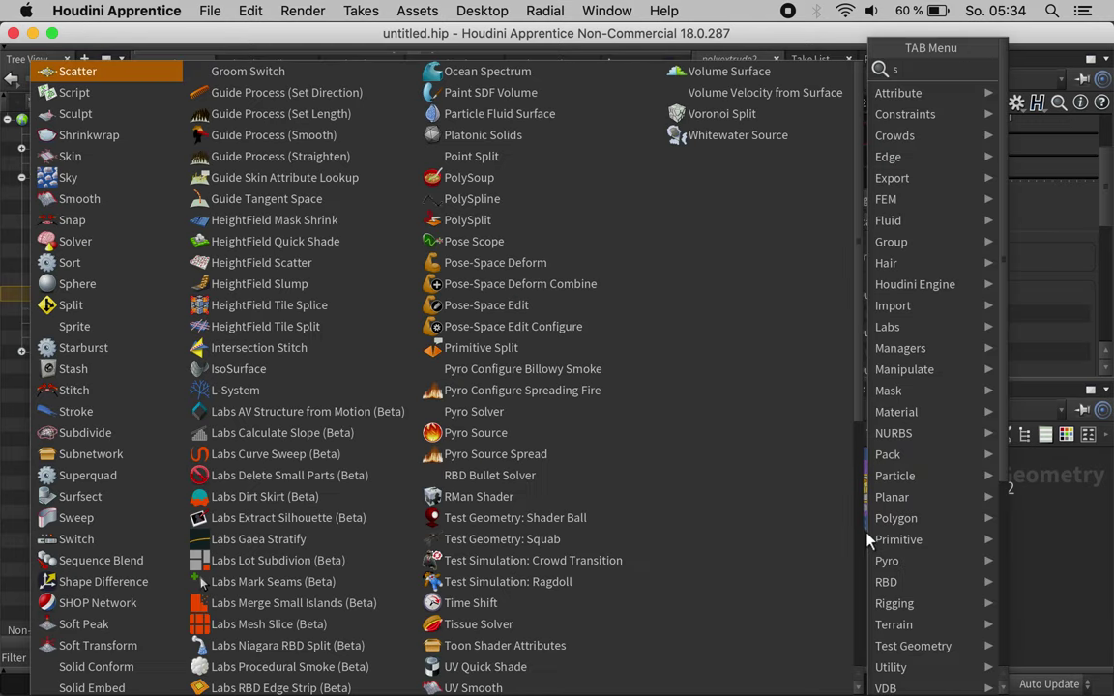
key(Return)
click(865, 569)
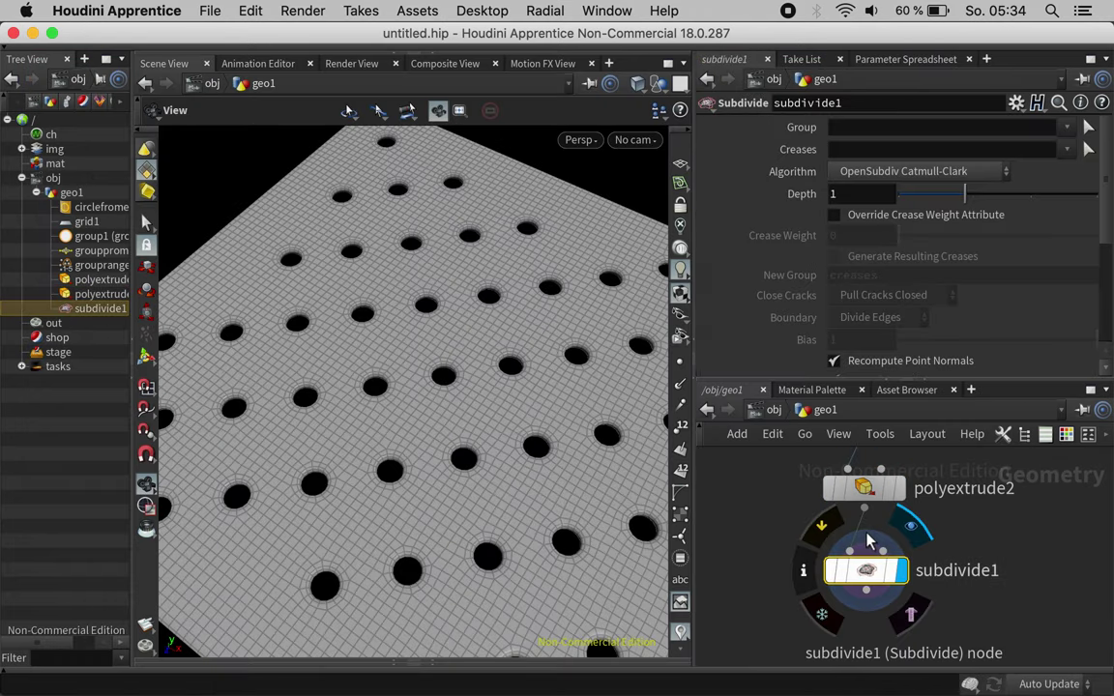
scroll(534, 385, up, 5)
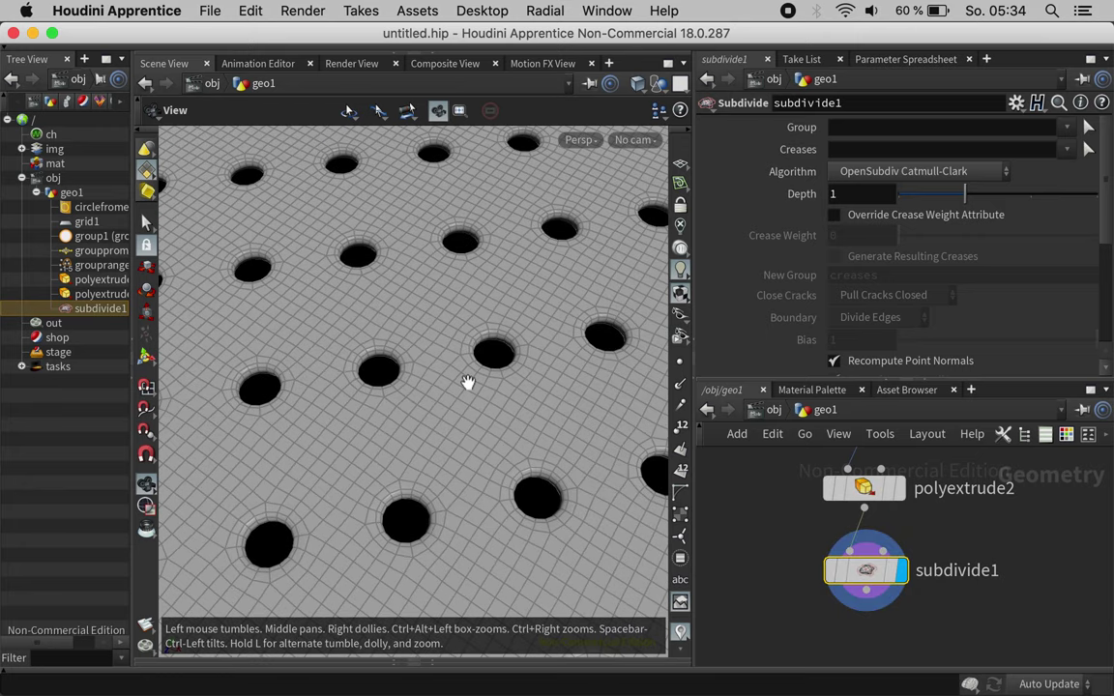
scroll(416, 402, down, 5)
scroll(783, 535, up, 10)
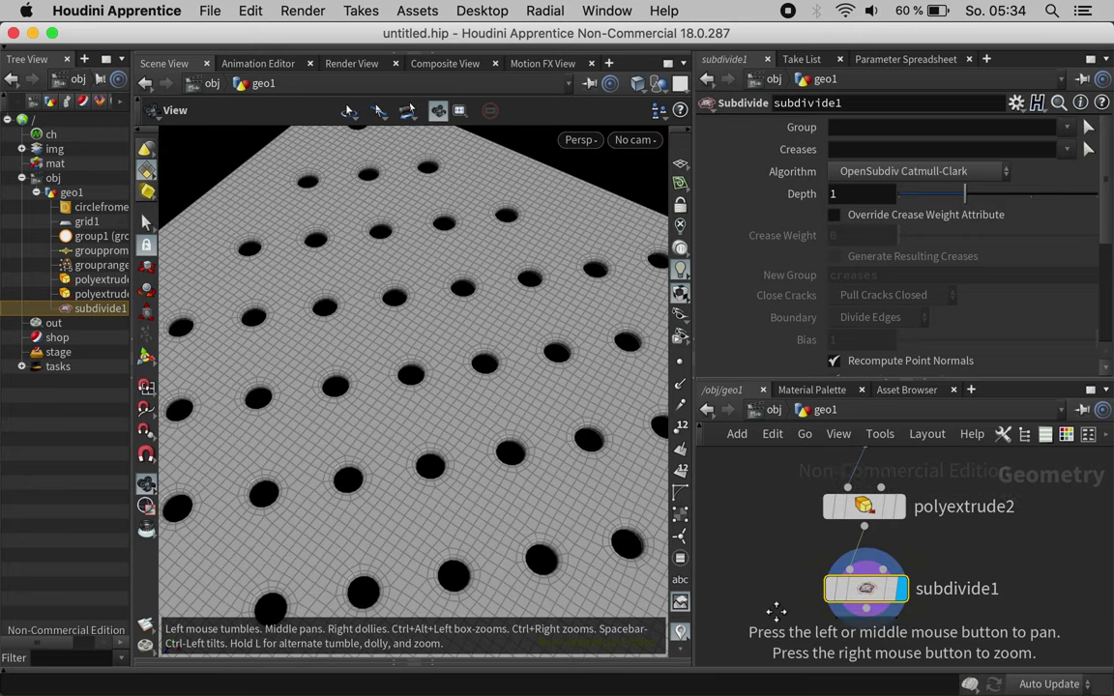
scroll(776, 486, up, 6)
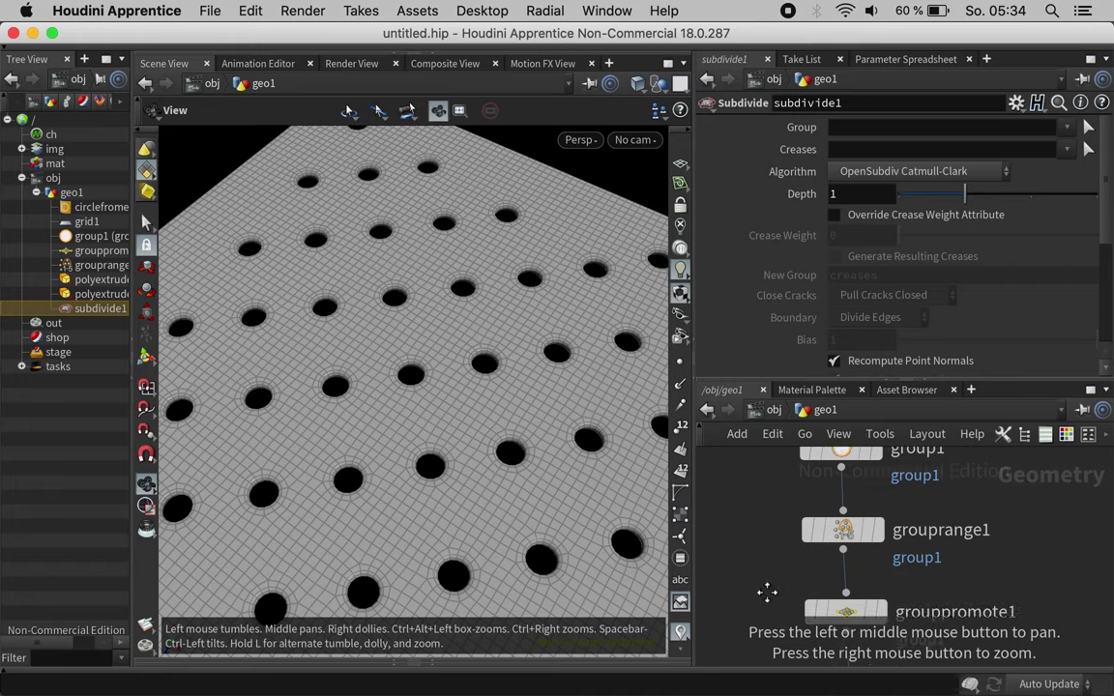
Step: Change grouprange1 to select 1 of every 32 points and display grouppromote1
click(848, 587)
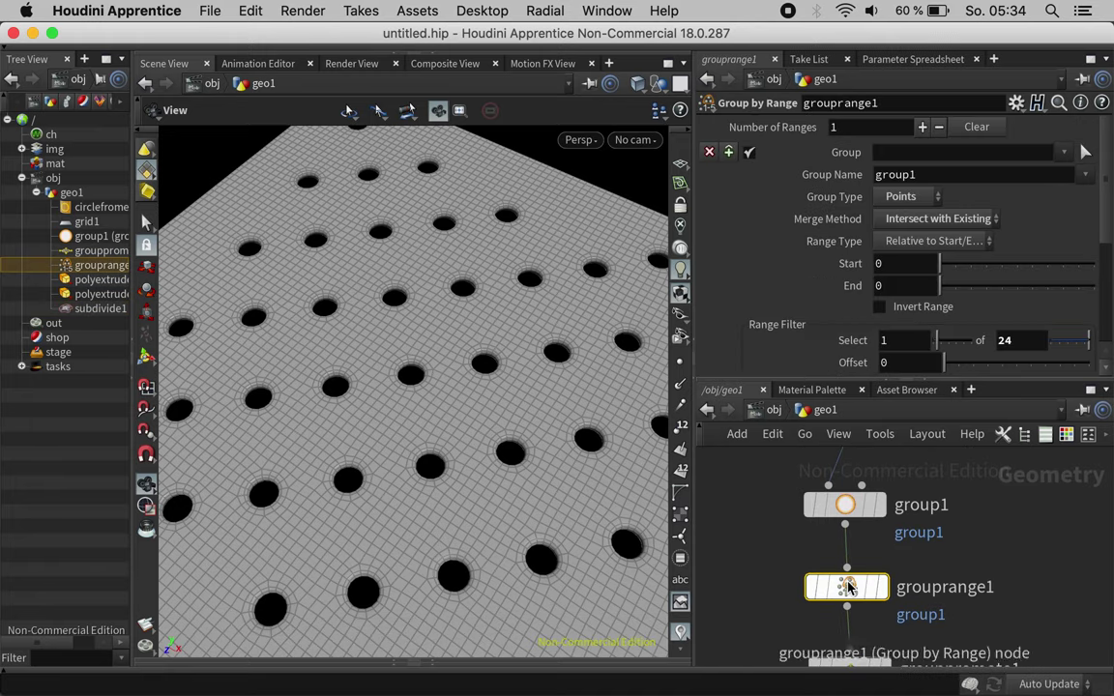
click(1006, 340)
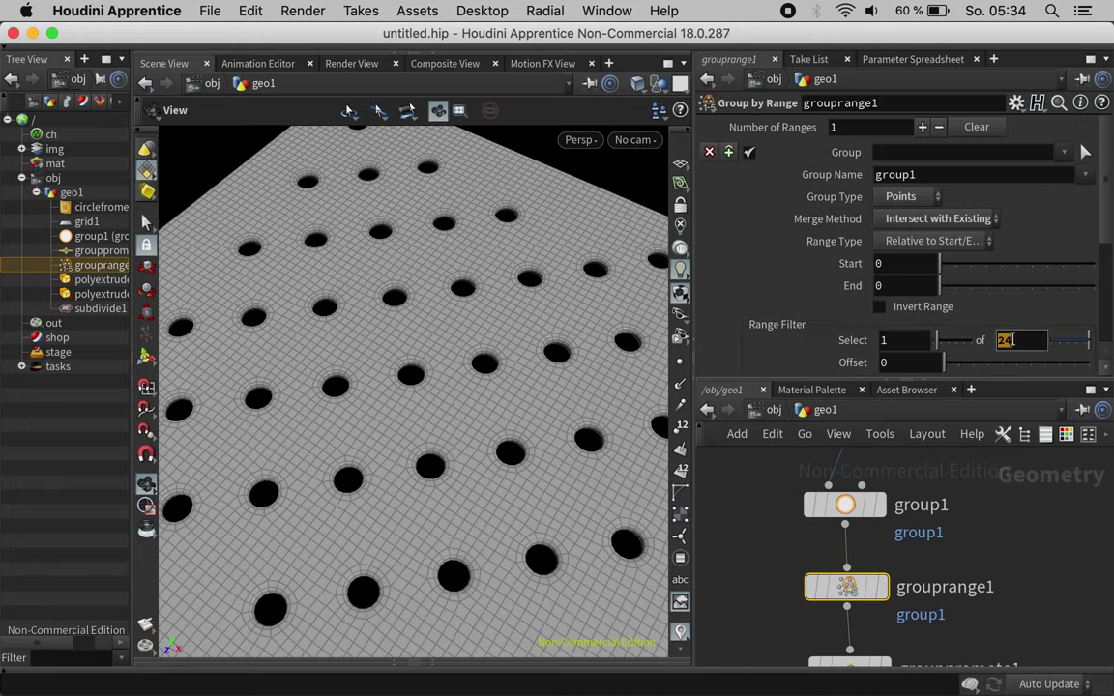
key(Return)
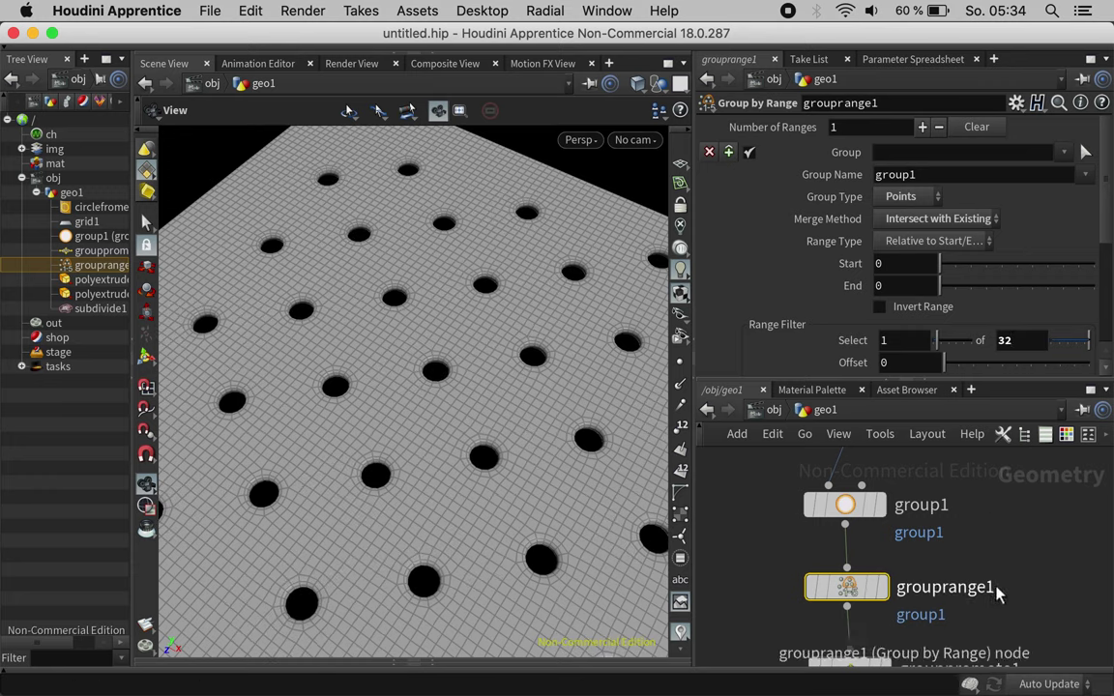
scroll(982, 580, down, 5)
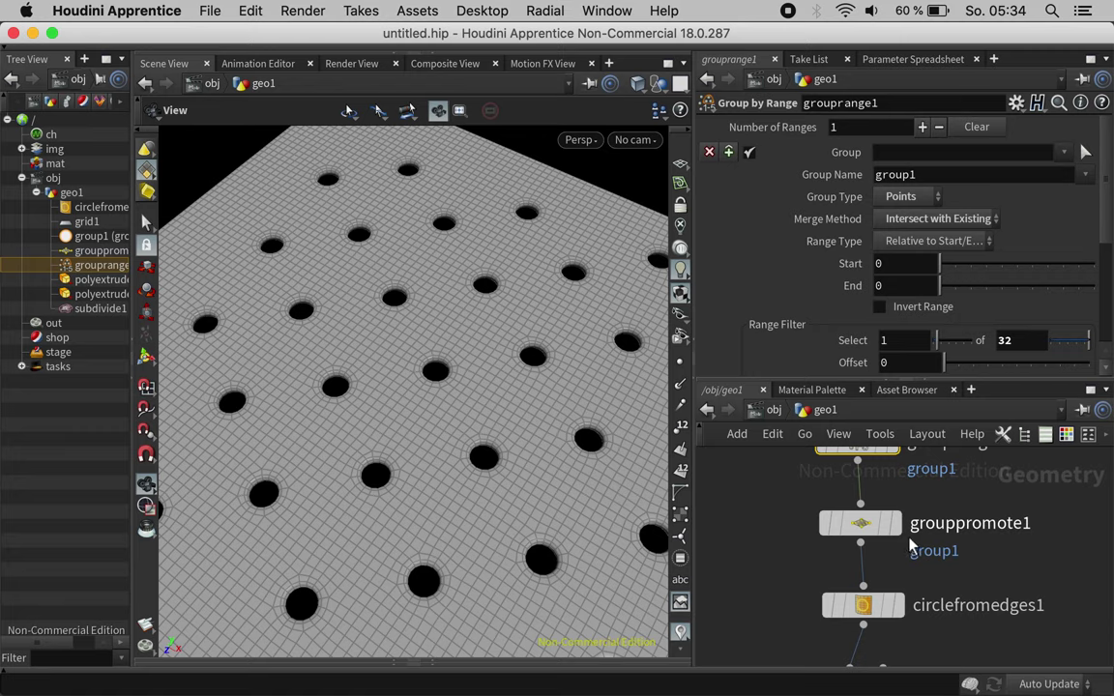
click(895, 523)
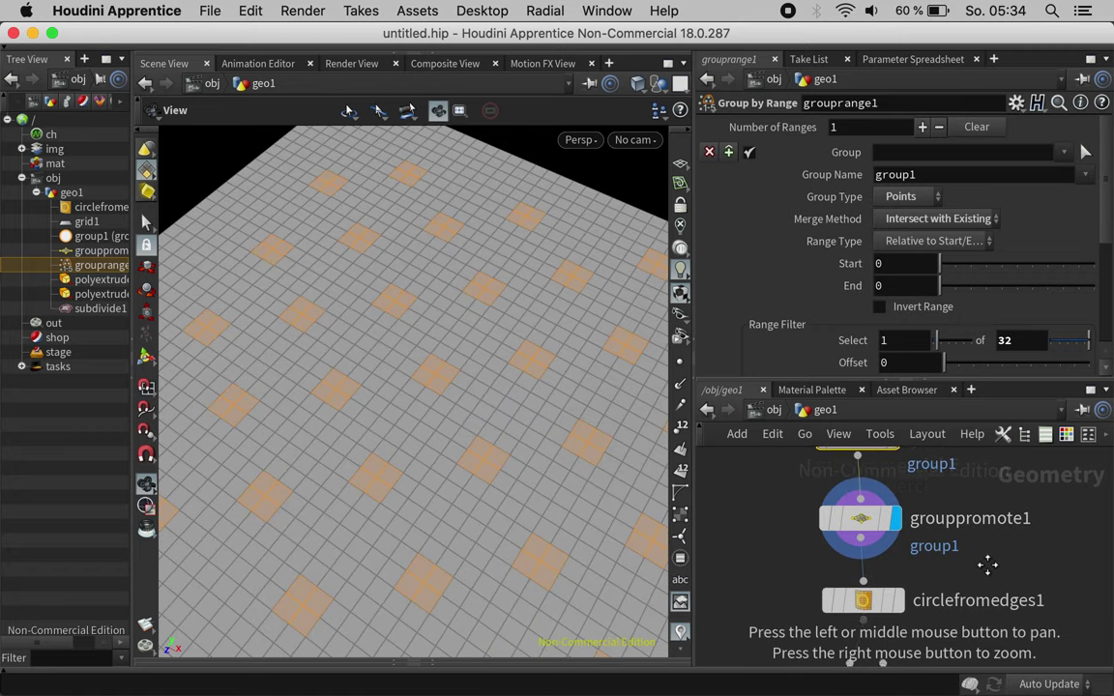
Step: Display circlefromedges1 and then polyextrude1 in the viewport
drag(918, 595, 918, 493)
click(873, 499)
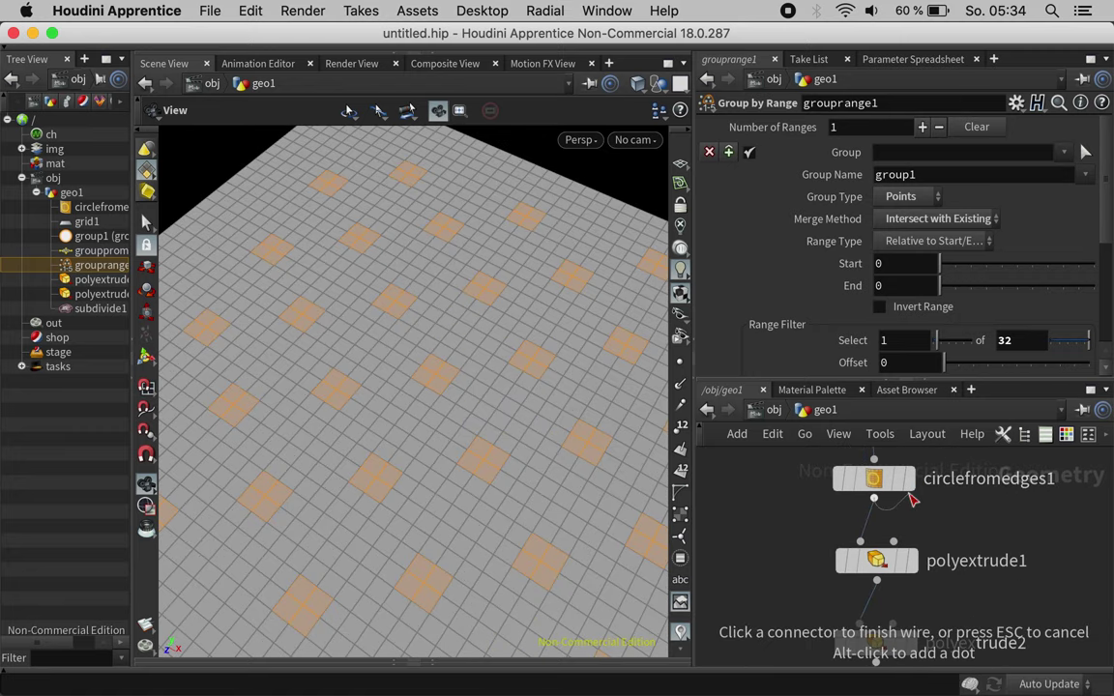
click(912, 487)
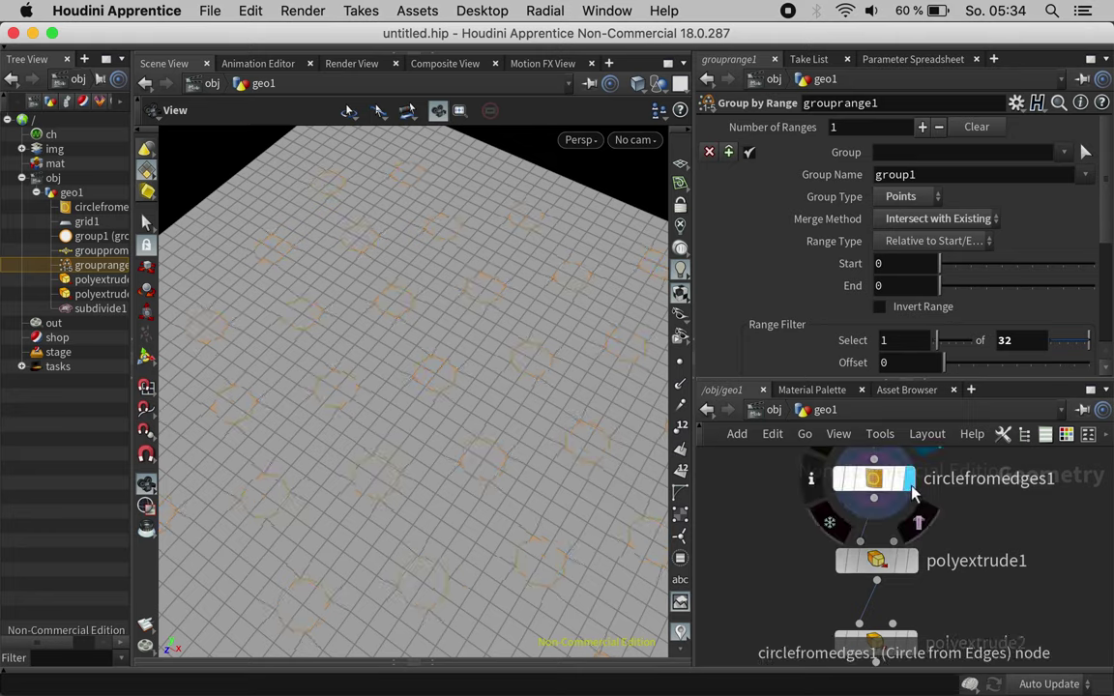
click(912, 562)
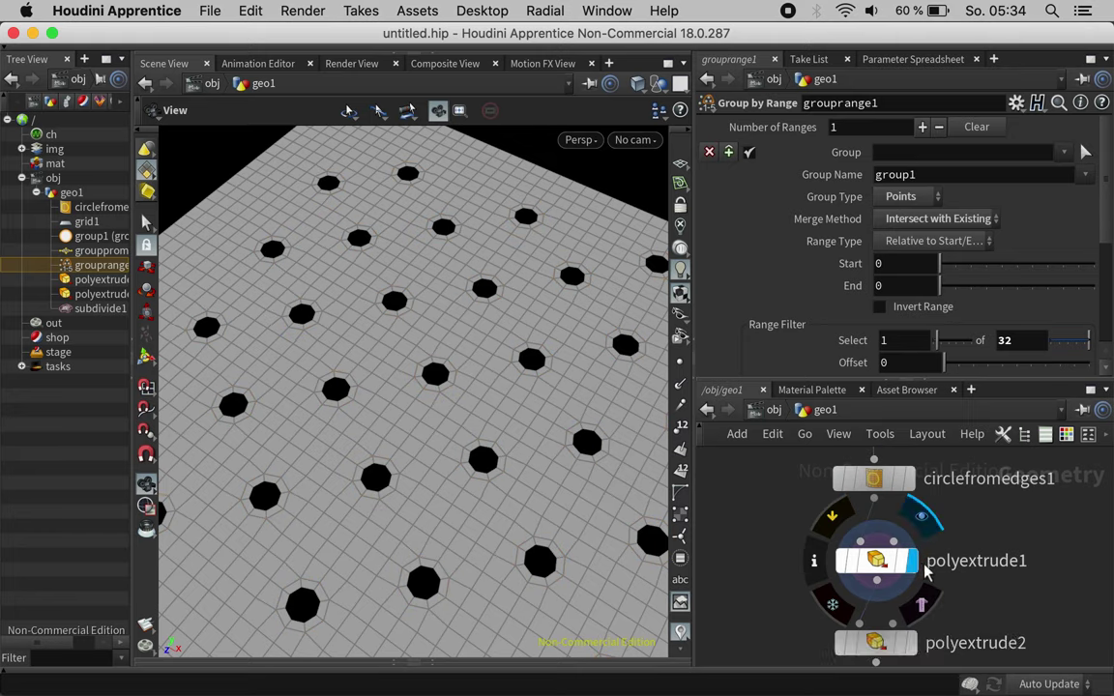
Step: Rename polyextrude1 to 'holes'
double_click(966, 561)
text(holes)
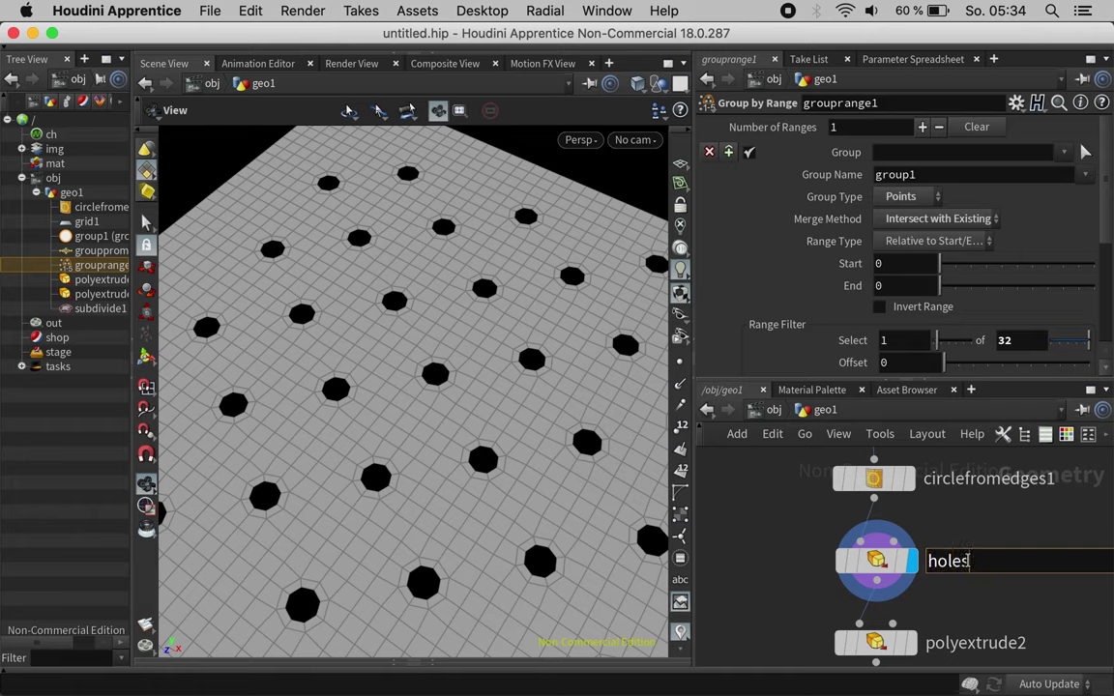
key(Return)
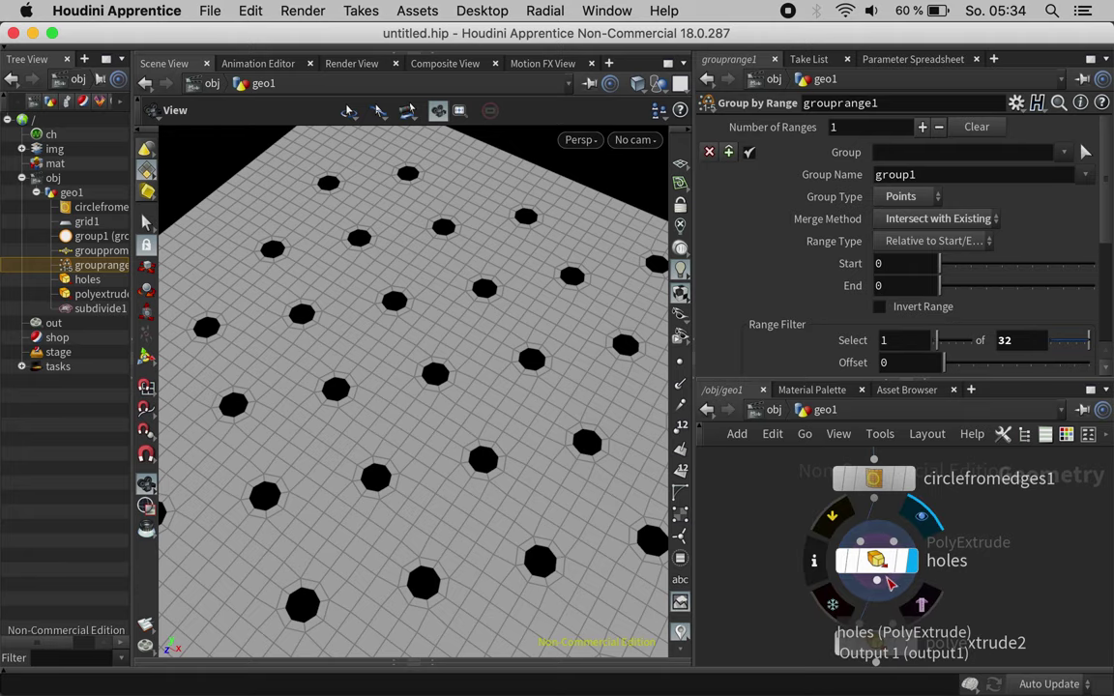
Step: Branch a new Attribute Wrangle off the holes node's output and rename it cylindrify
click(875, 581)
key(Tab)
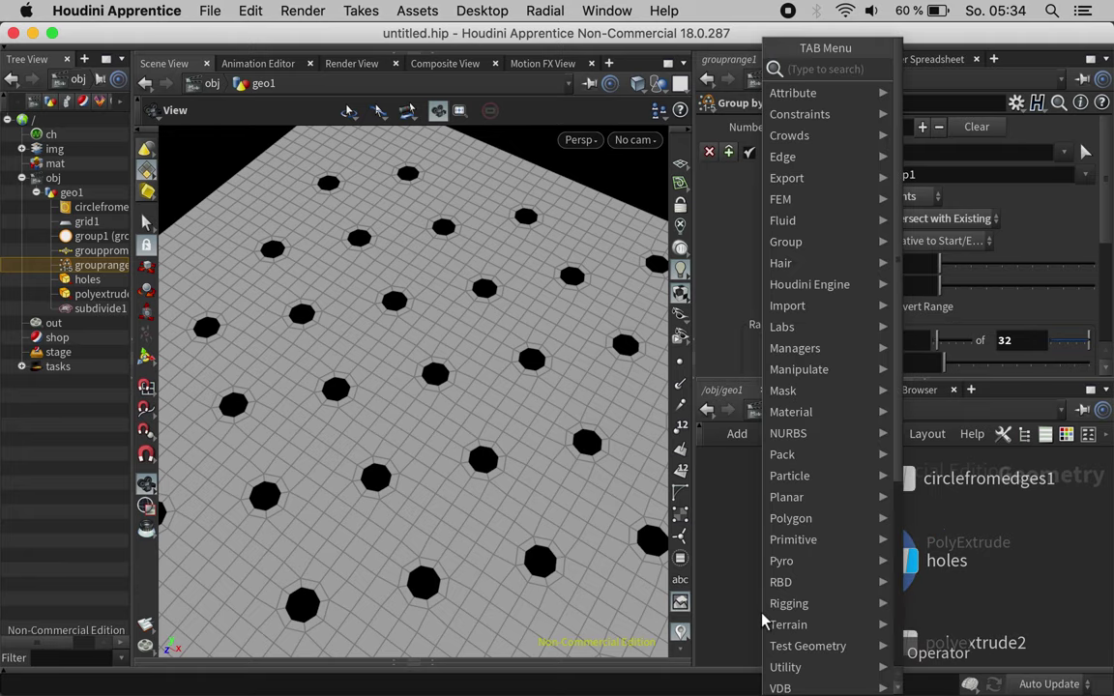
key(Escape)
click(754, 638)
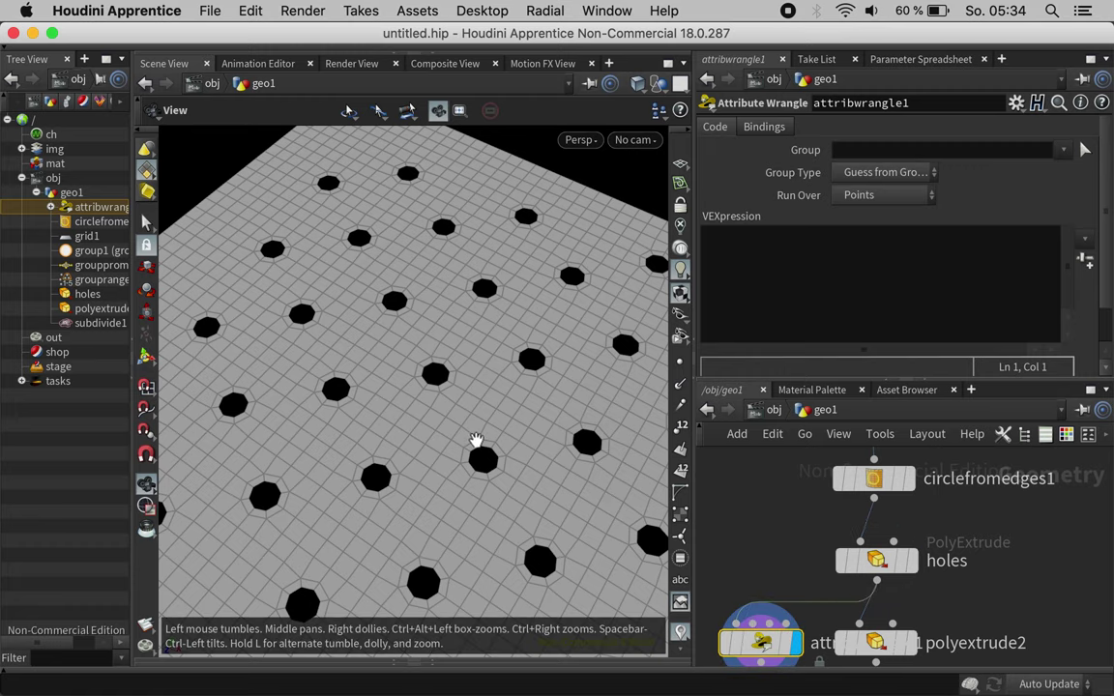
click(899, 253)
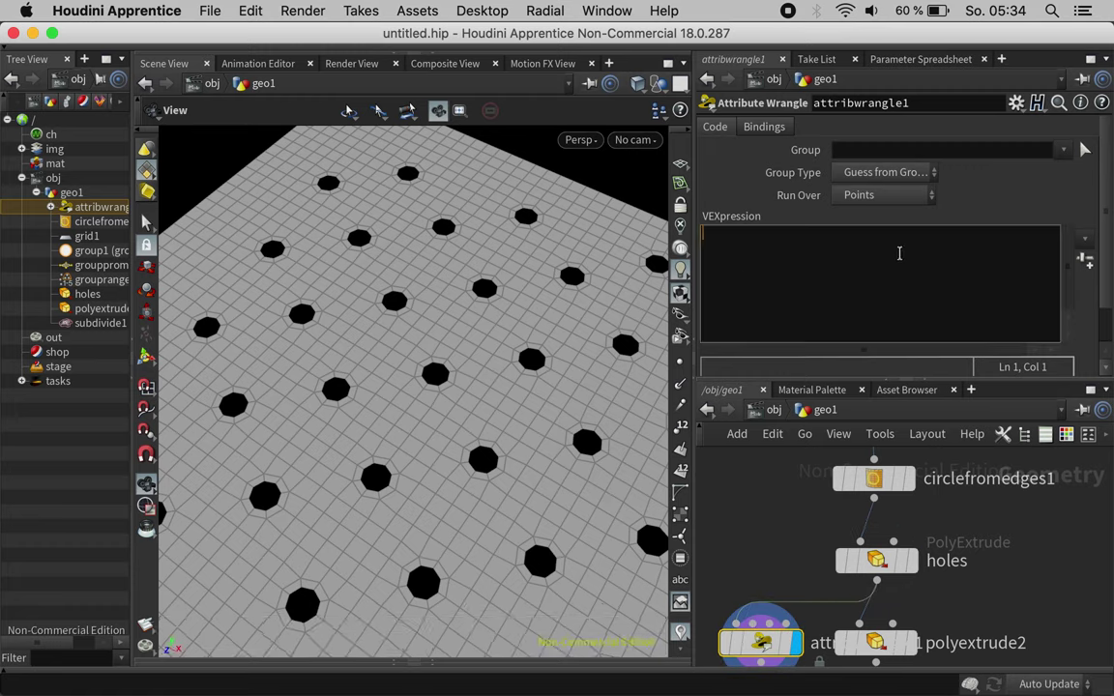
double_click(875, 102)
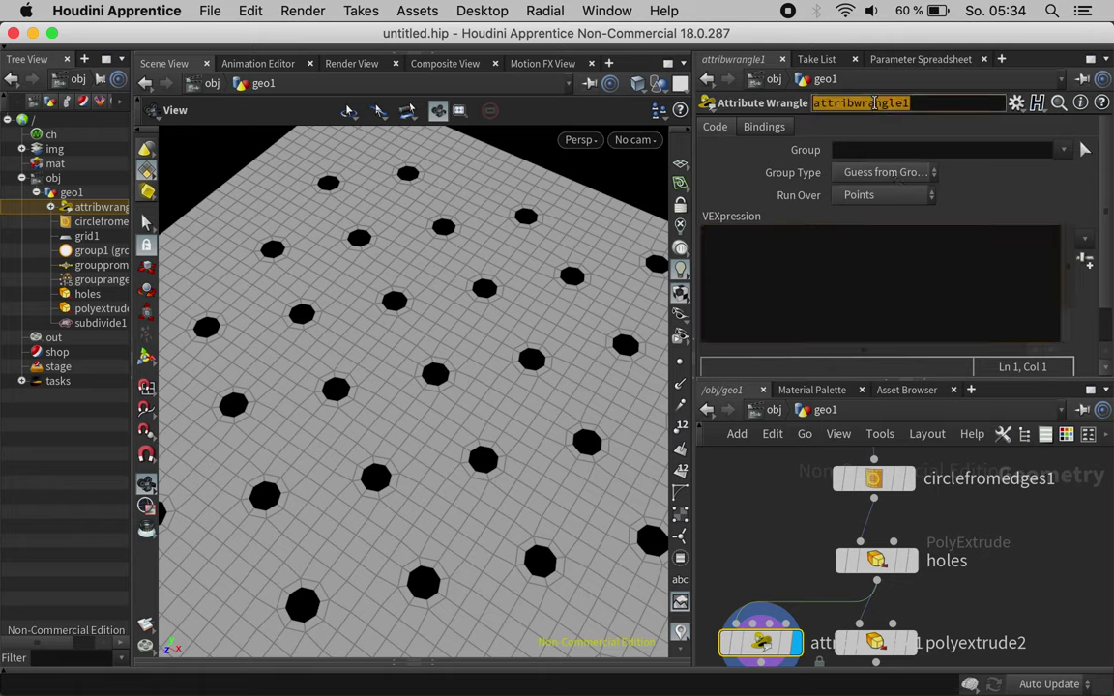
text(cylindrify)
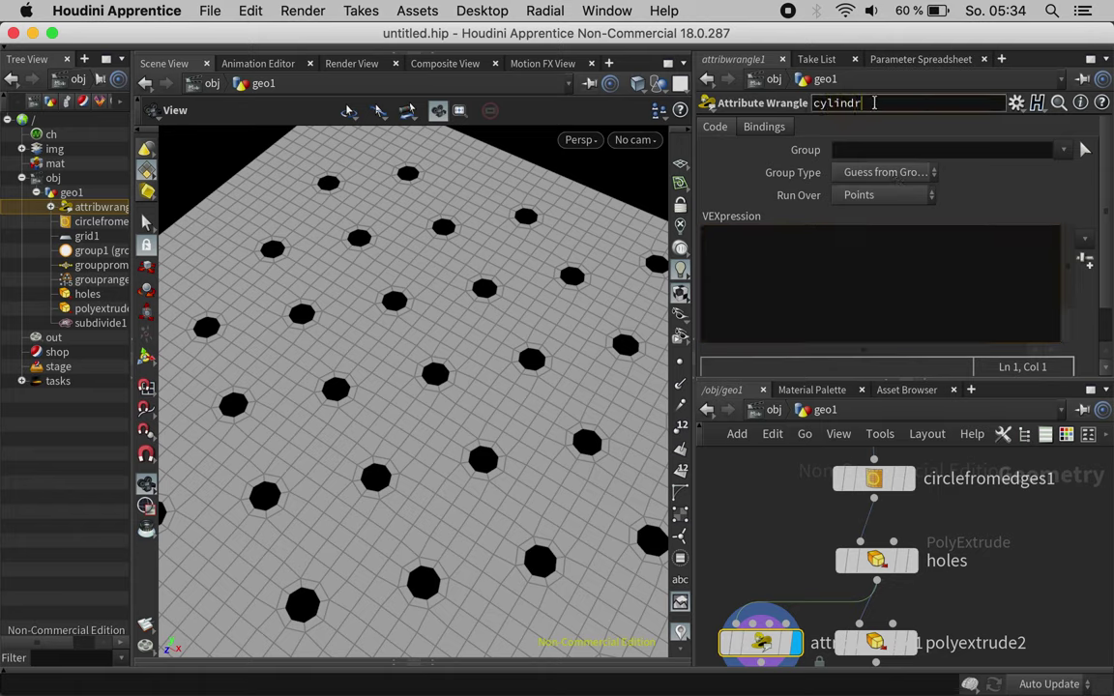
key(Return)
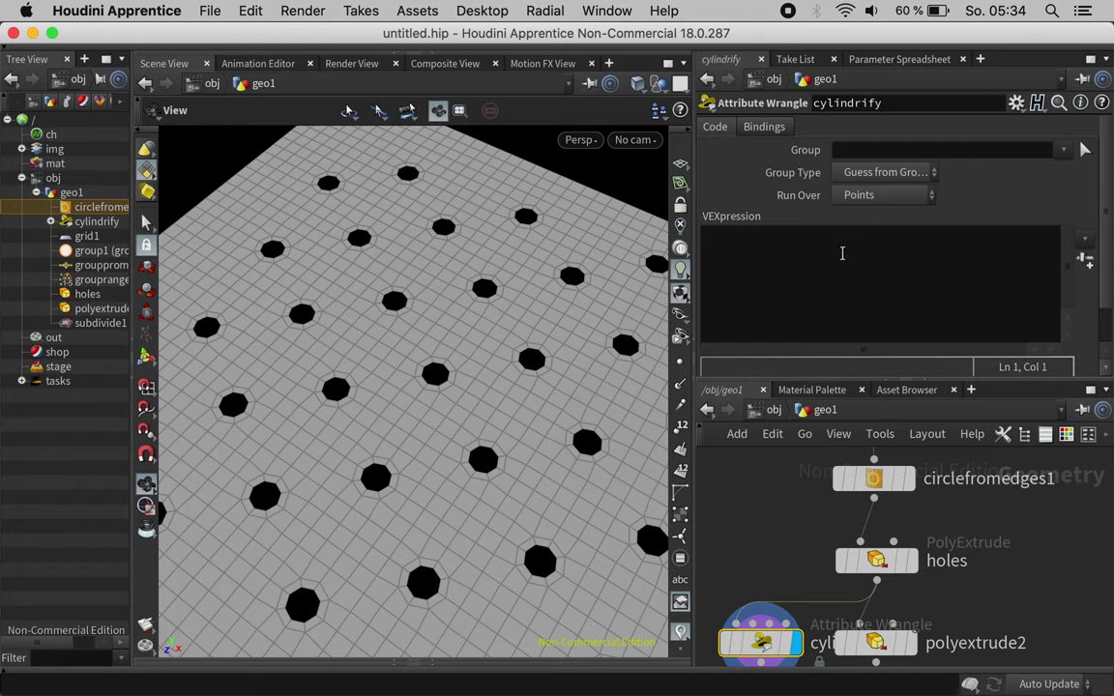
click(842, 253)
text(ve)
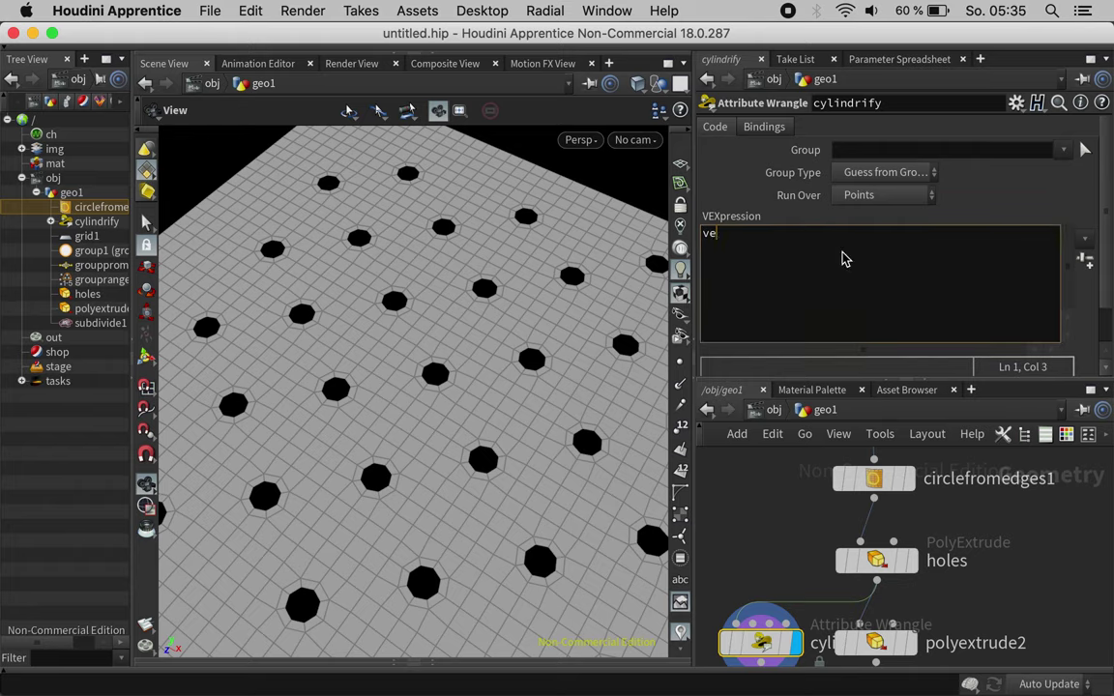
text(ctor bb)
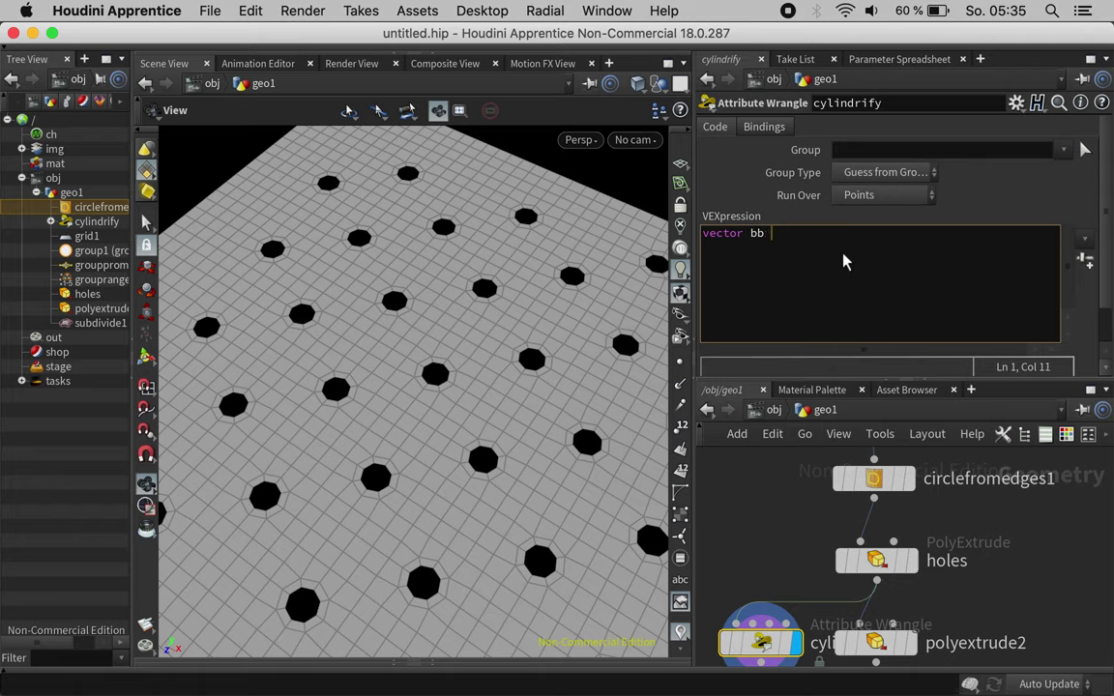
text(o= relbbo)
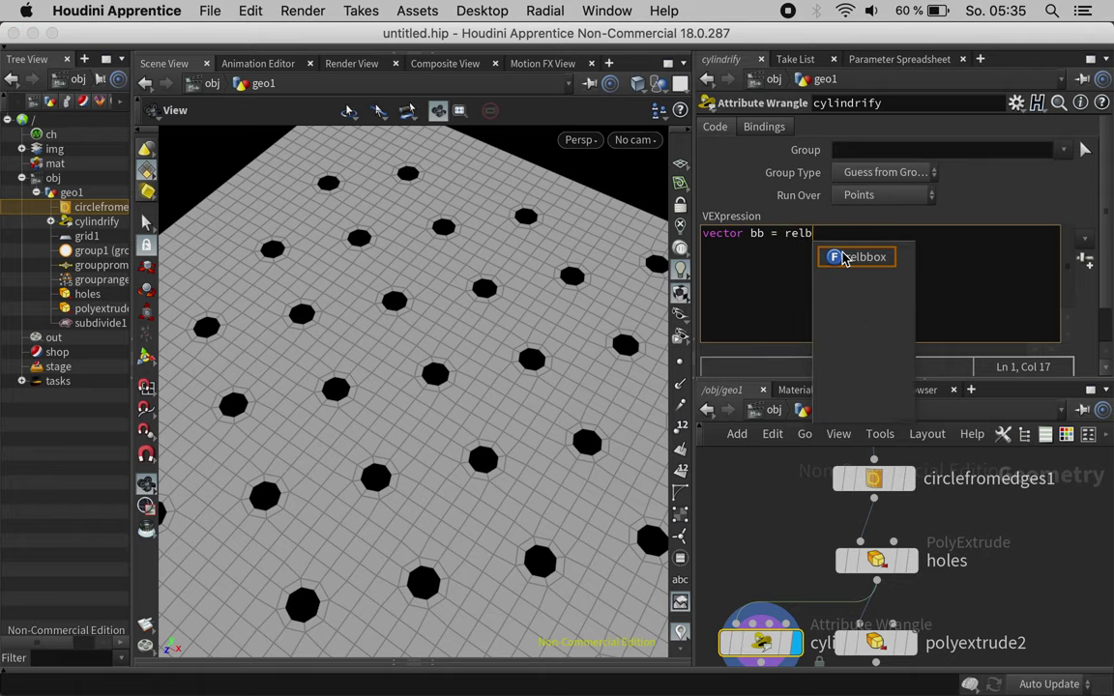
click(843, 258)
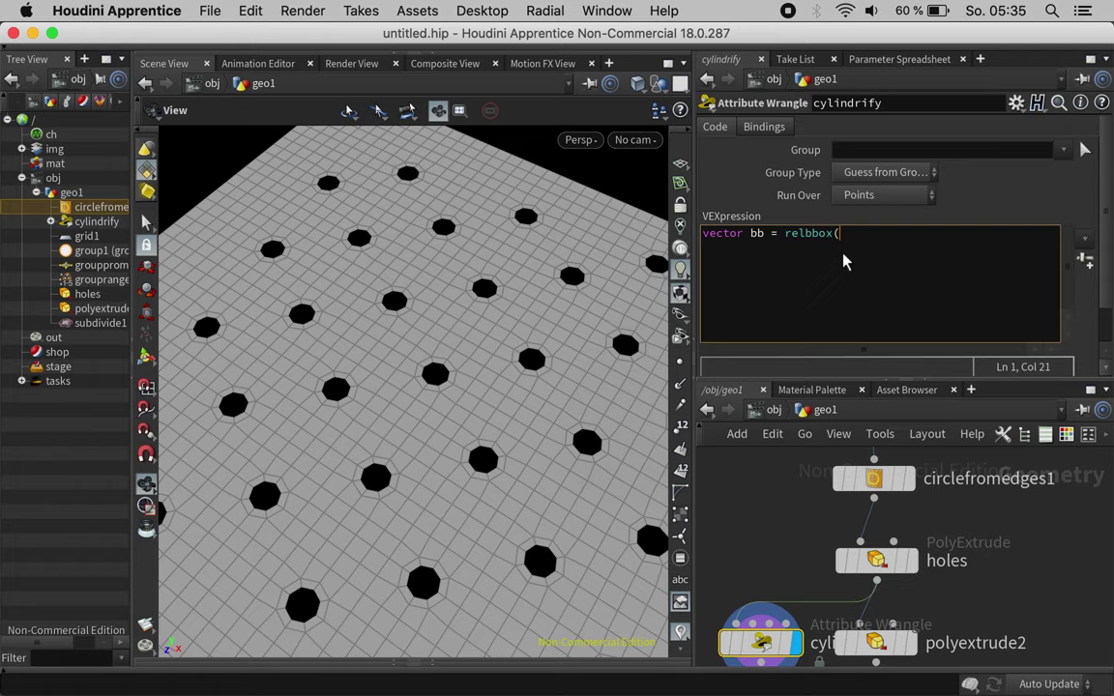
text(0, v@P) * M_PI;)
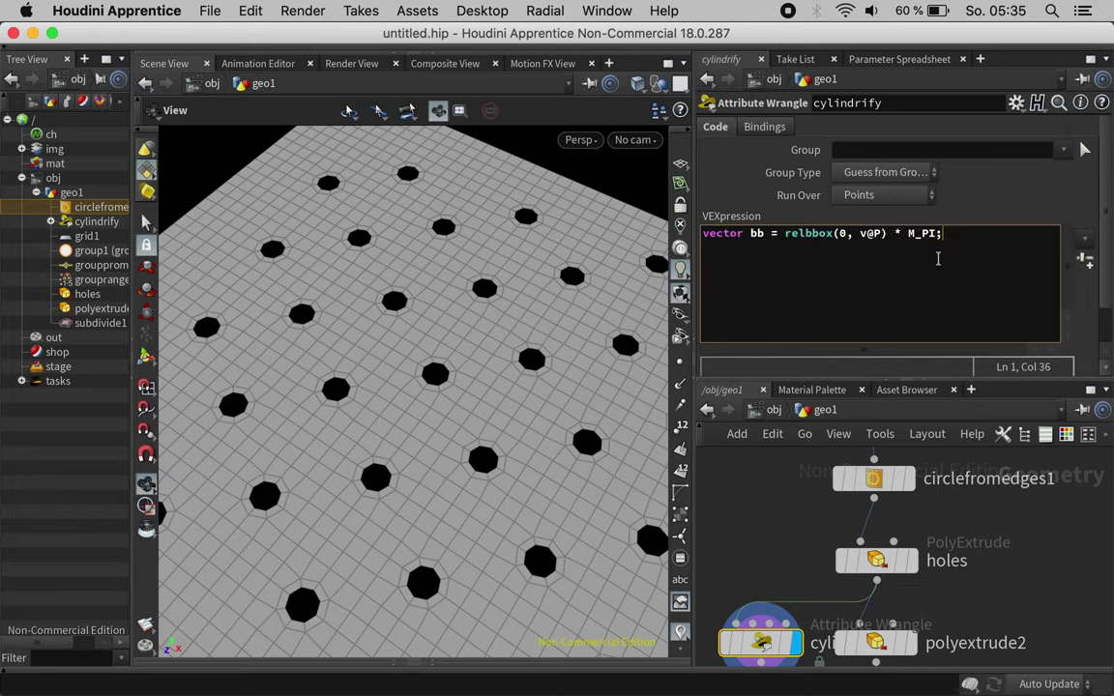
key(Return)
key(Return)
text(v@)
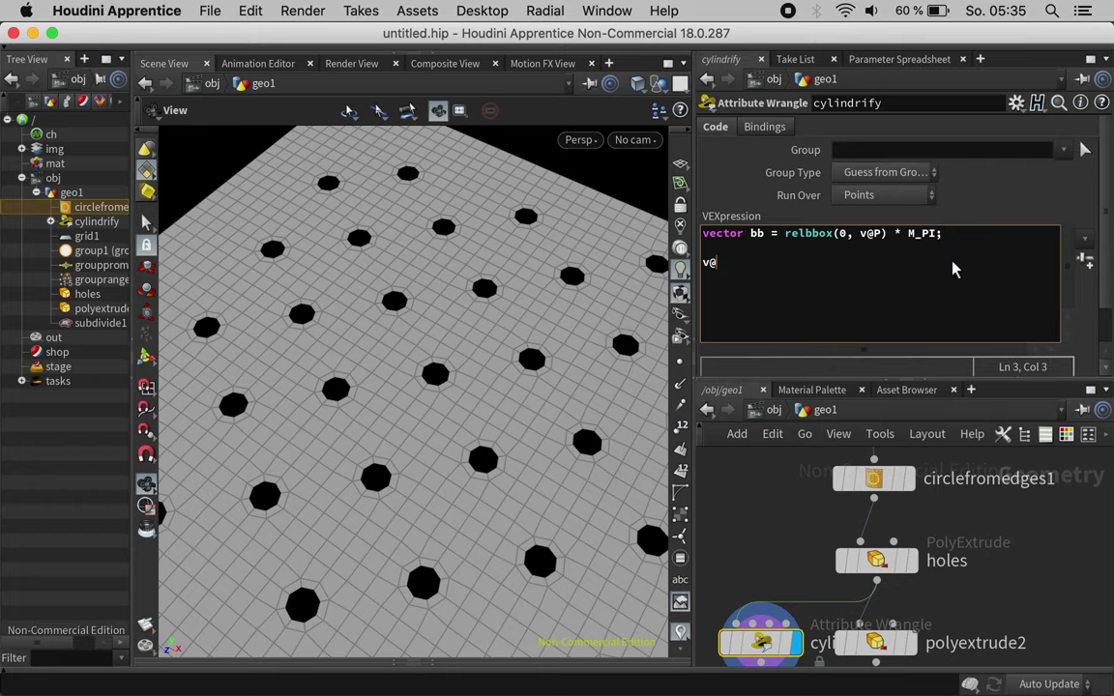
text(P.y = bb)
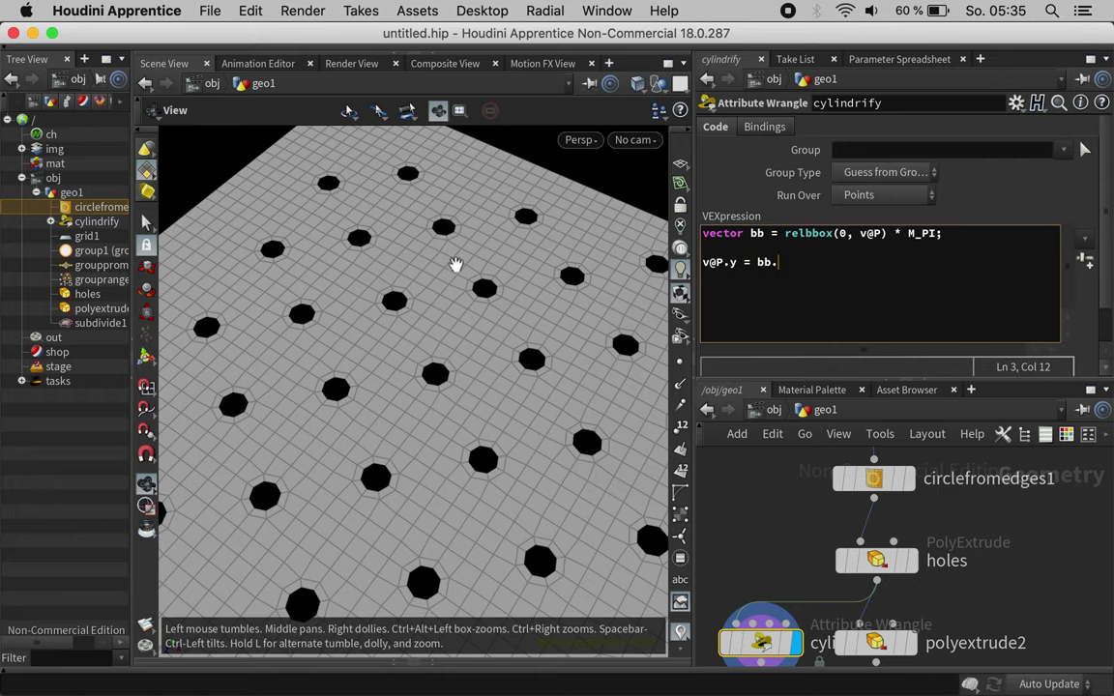
text(.z)
key(BackSpace)
text(;)
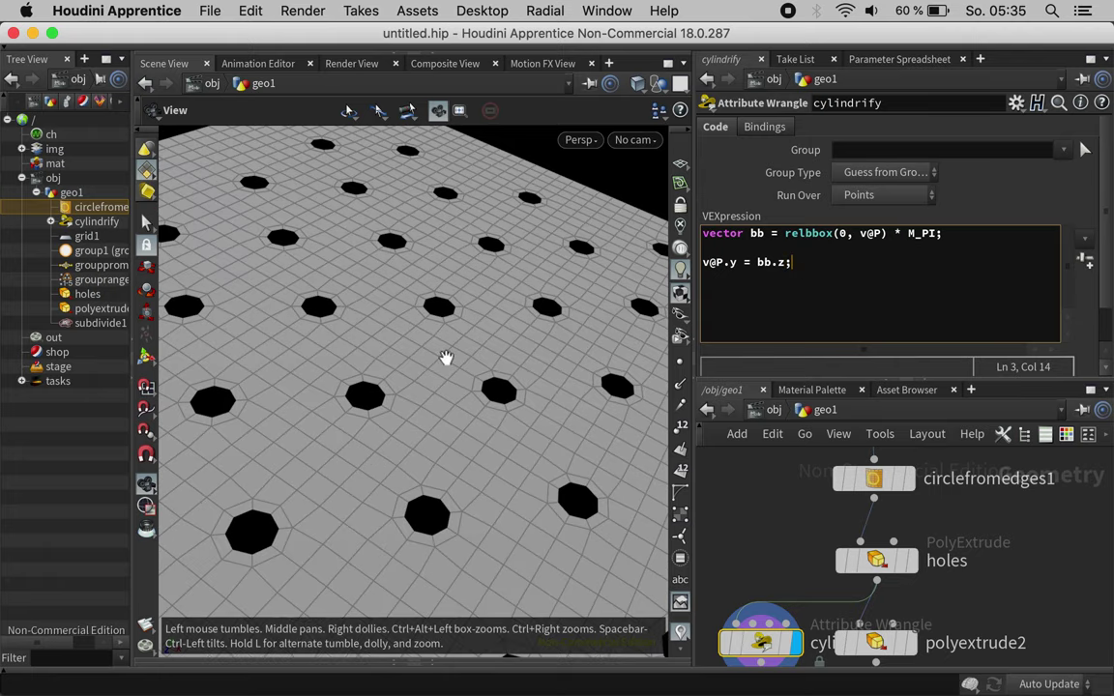
scroll(281, 441, down, 5)
drag(439, 372, 462, 365)
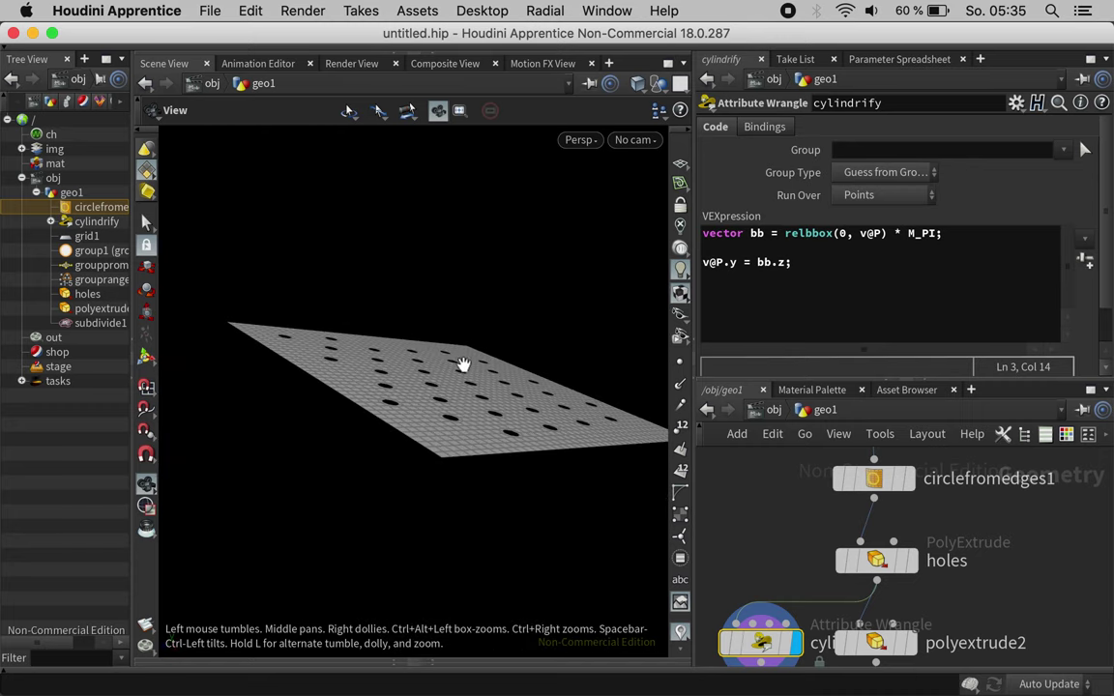
click(801, 272)
text(v@)
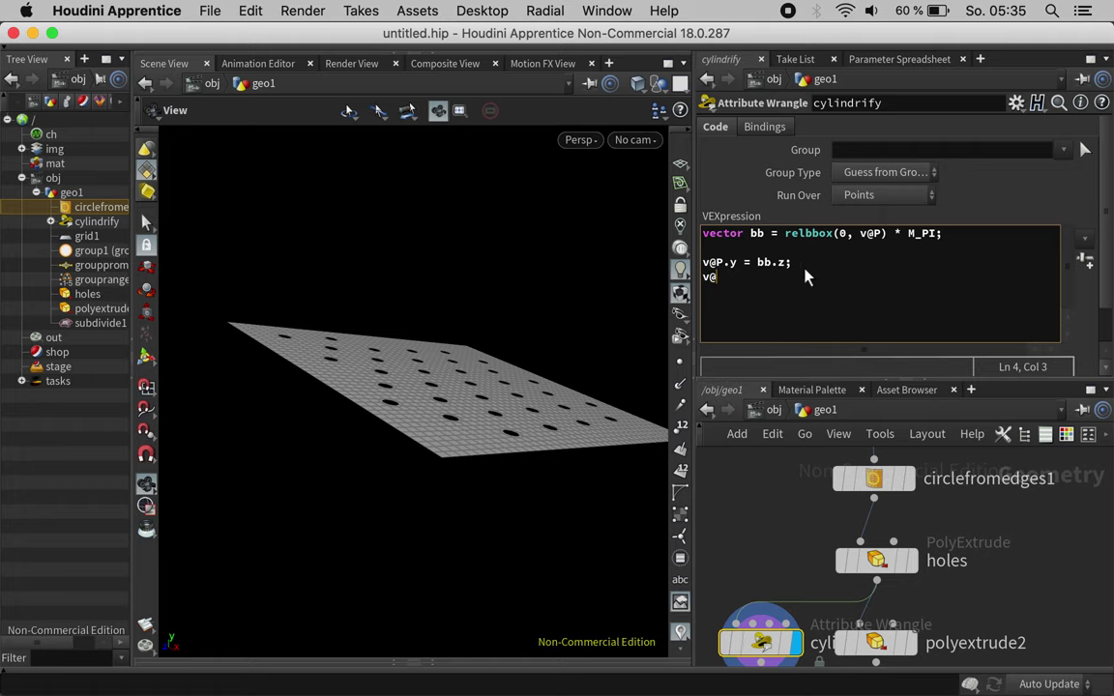
text(P.x = si)
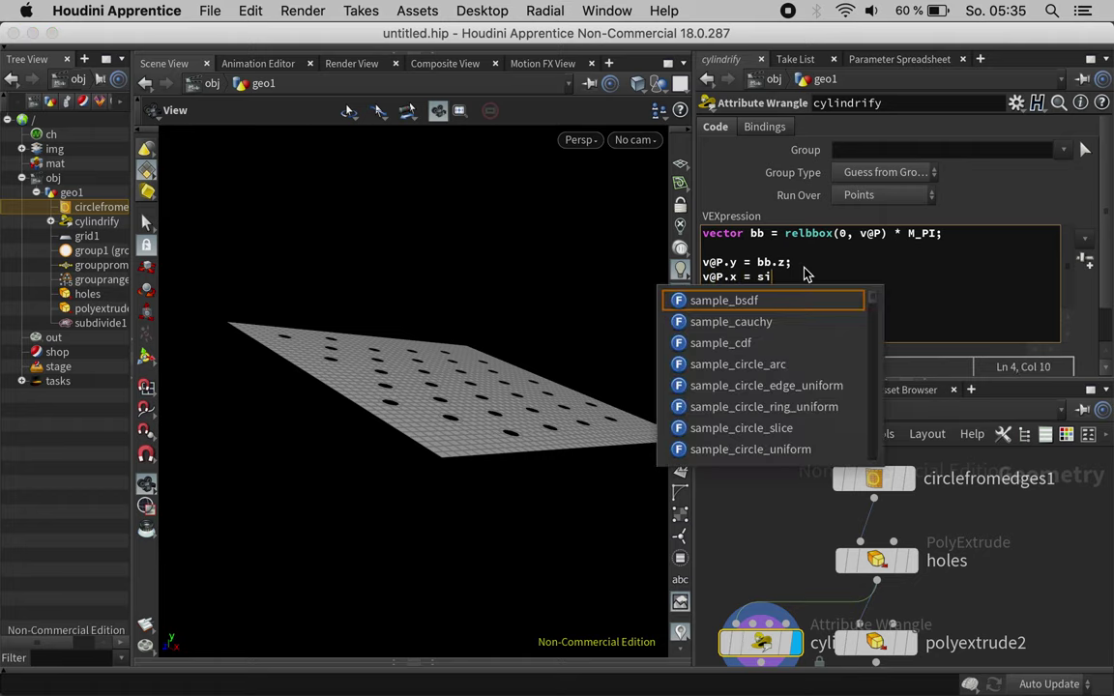
text(n(b)
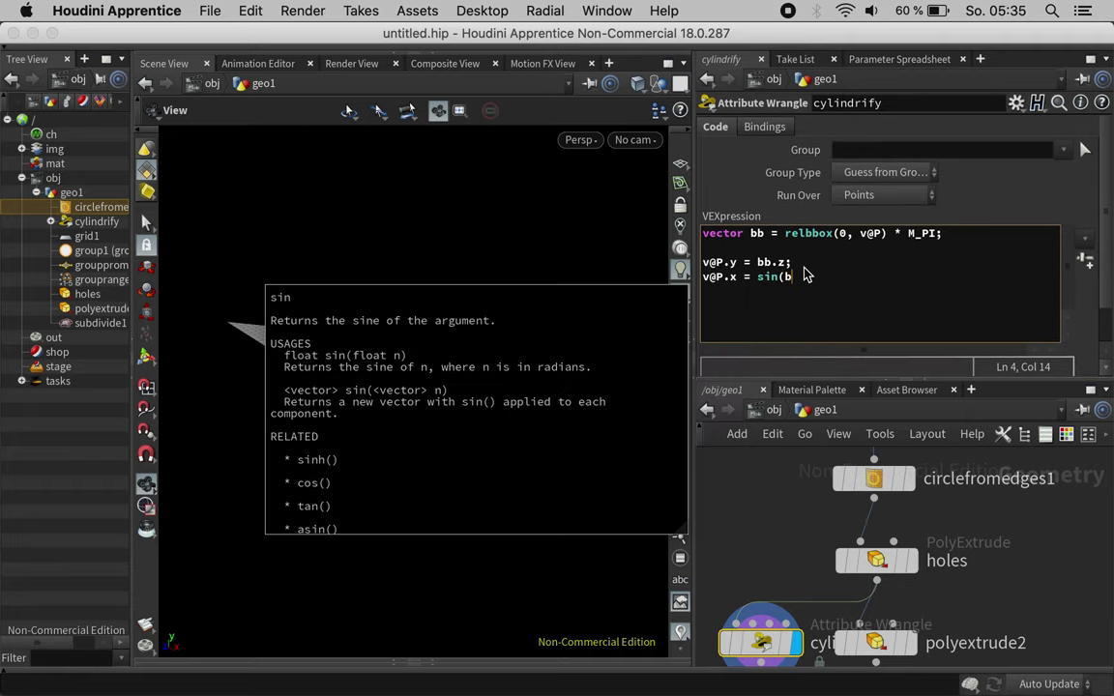
text(b.x)
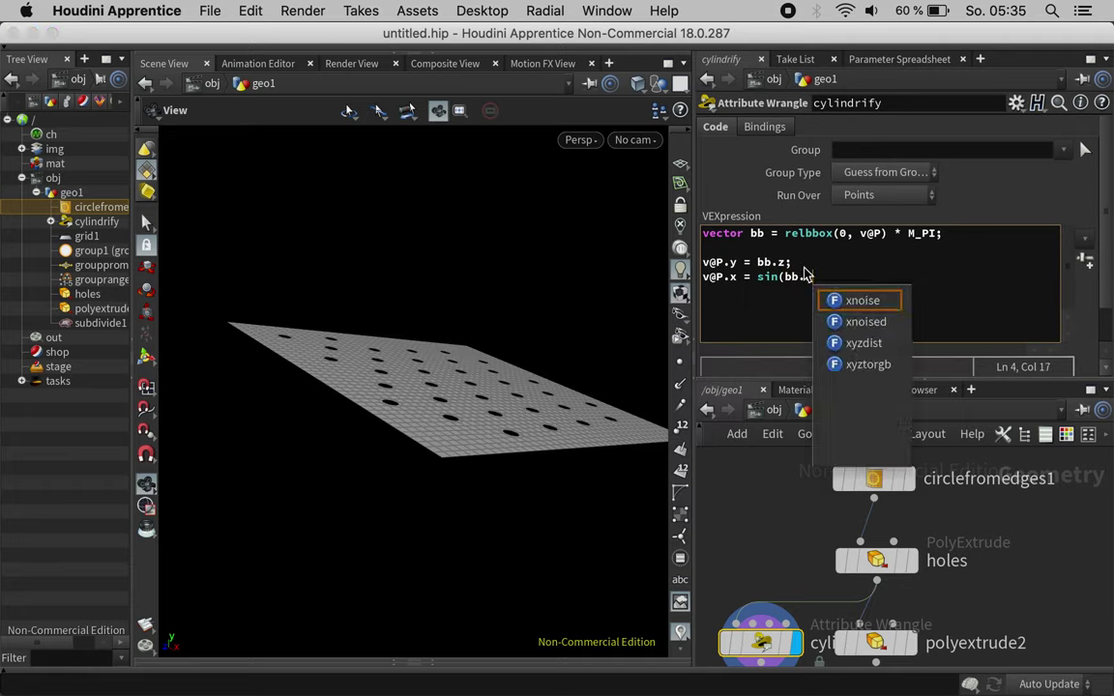
text() * c)
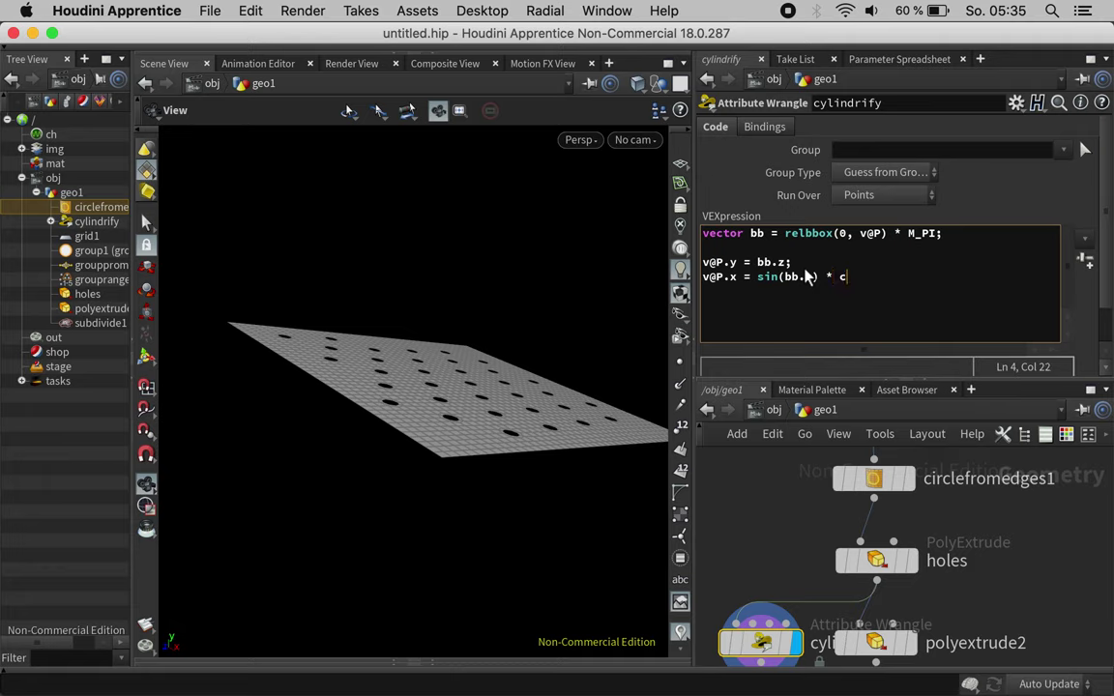
text(os())
text(bb.x)
key(Right)
text(;)
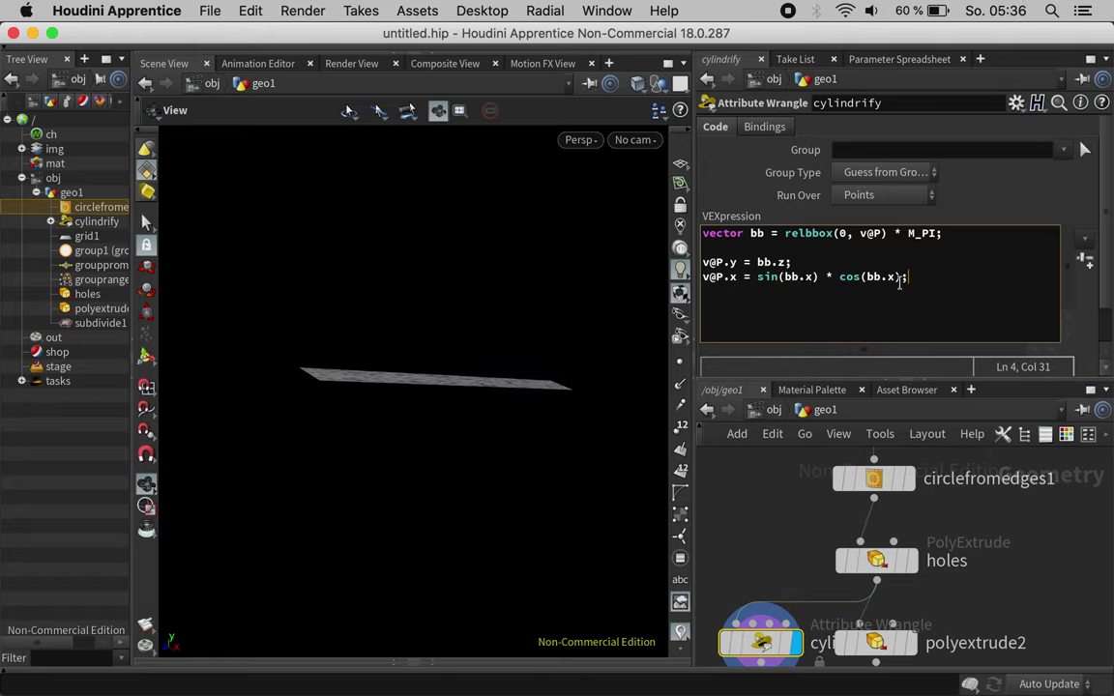
key(Return)
text(v@P.z)
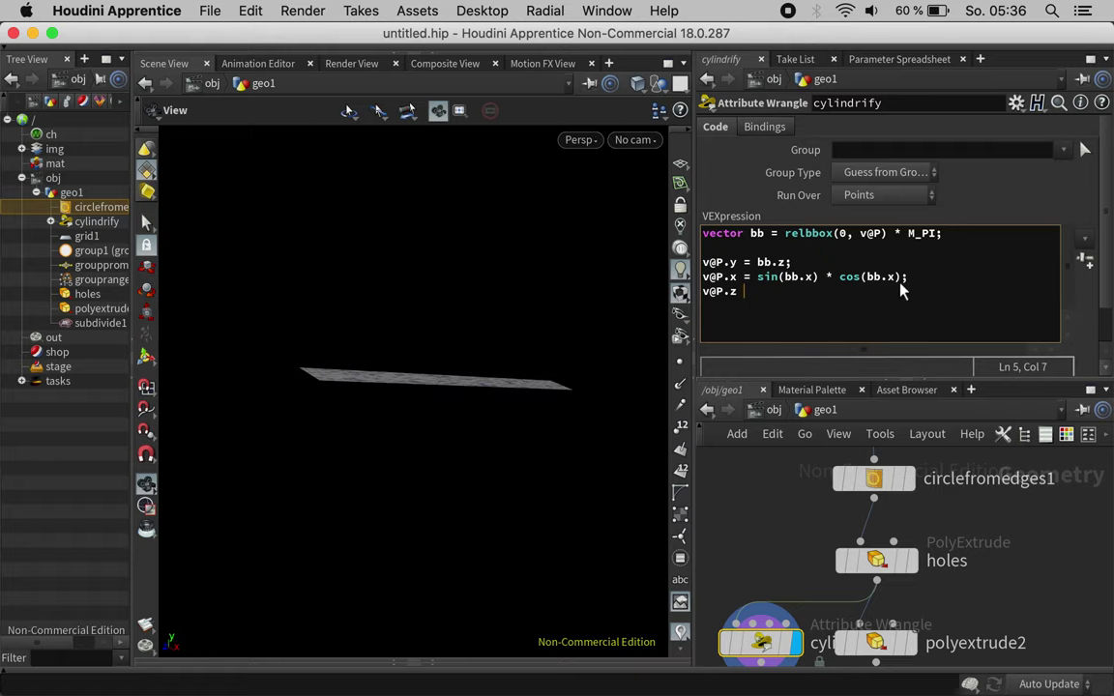
text( = si)
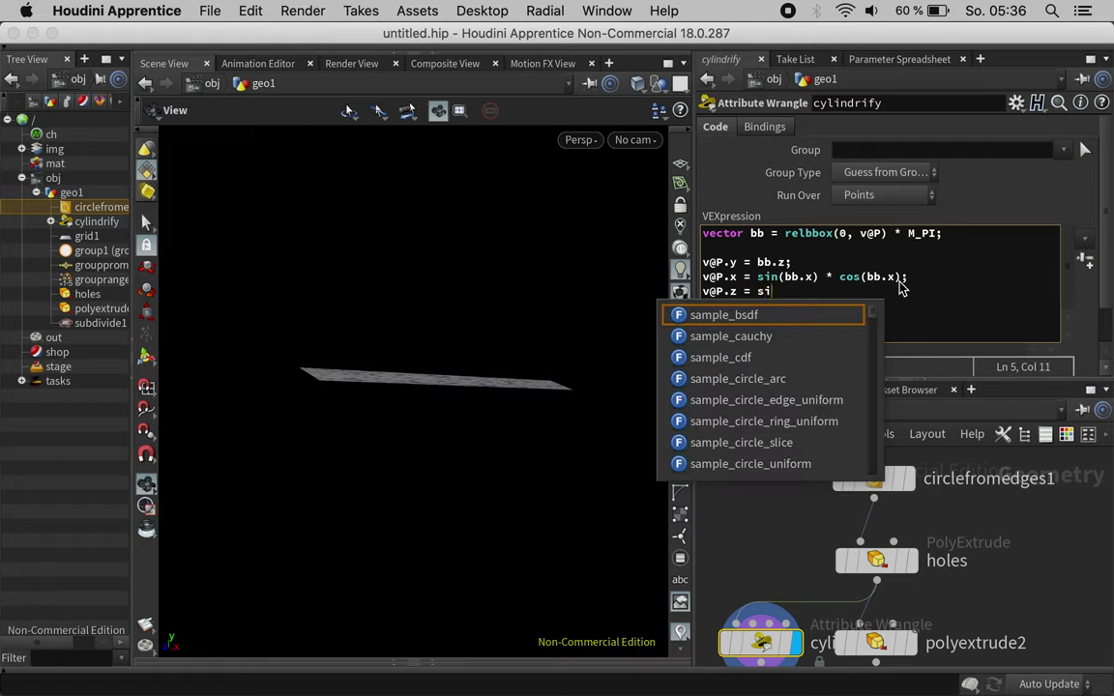
text(n(bb.x)
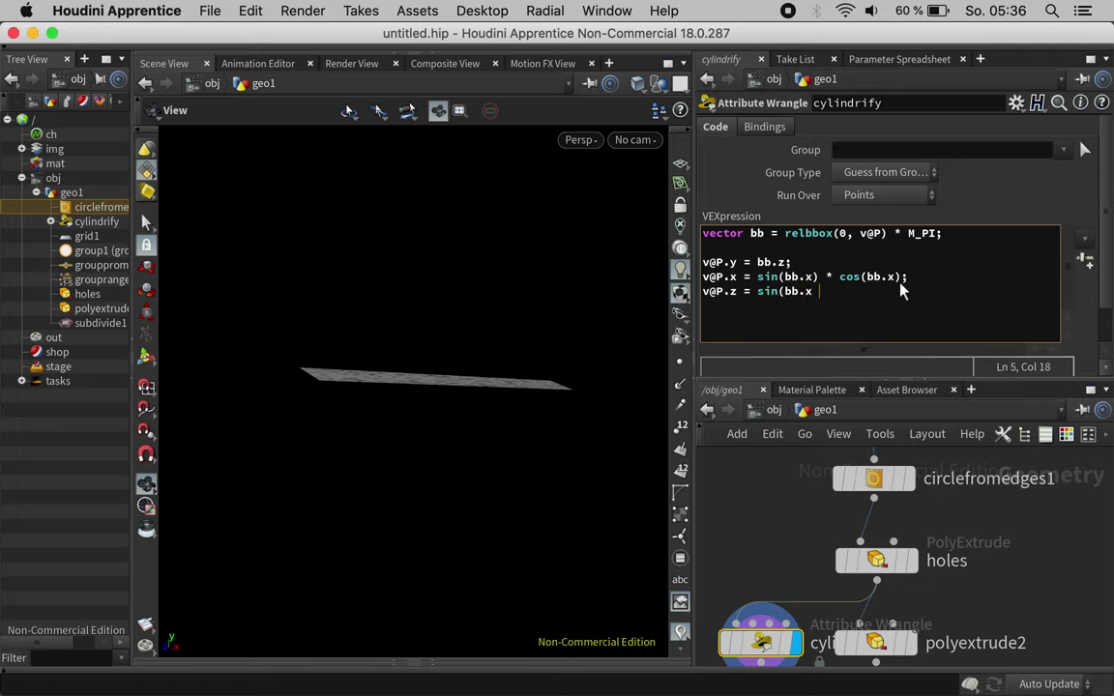
key(BackSpace)
text() * sin()bb.x)
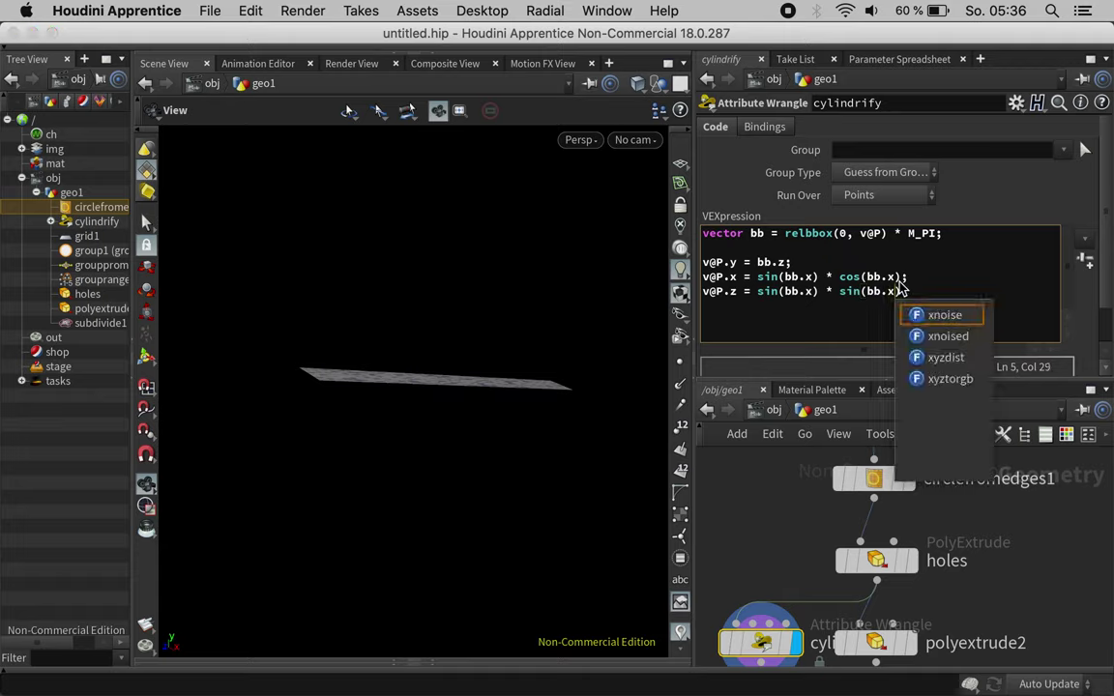
key(Right)
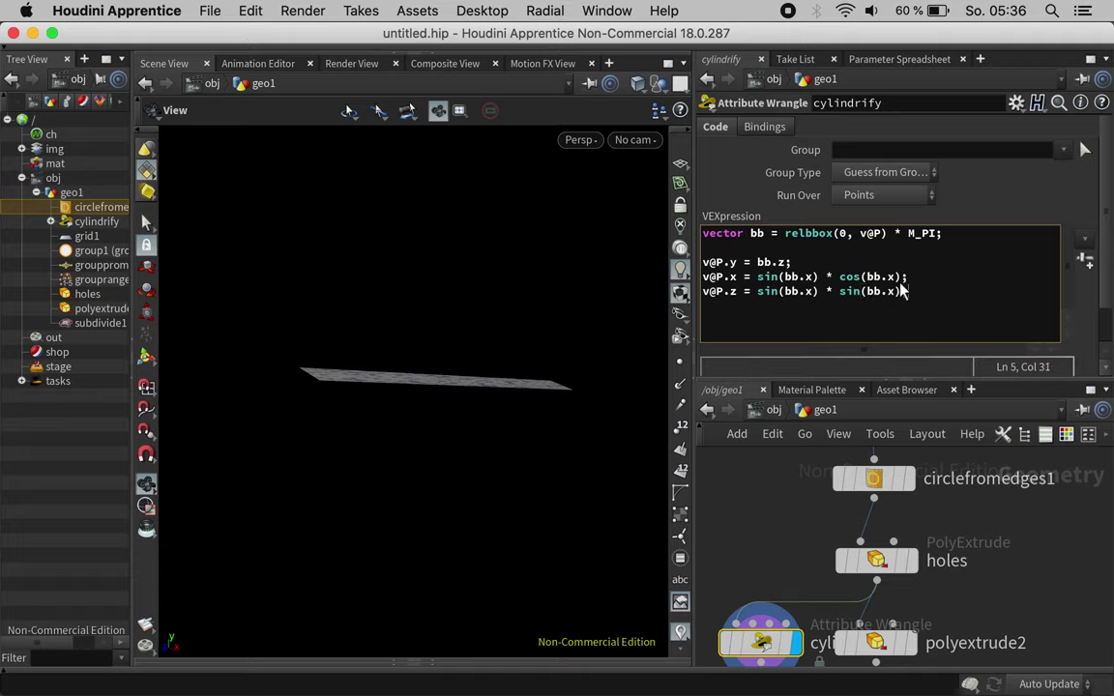
text(;)
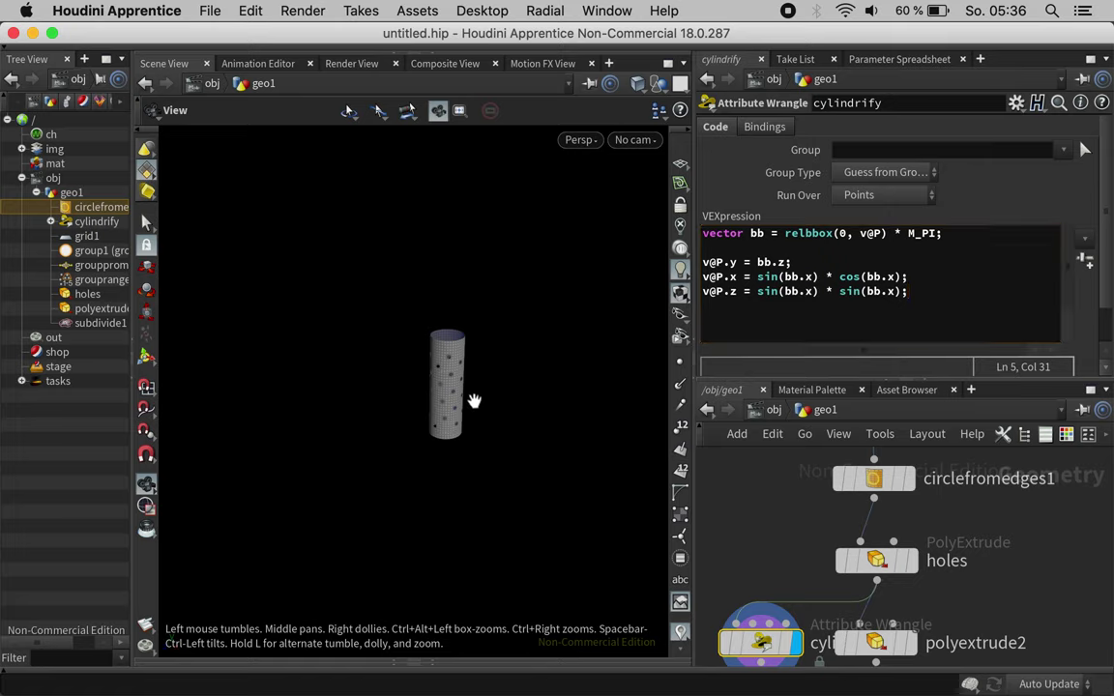
text(h)
Step: Wire cylindrify's output into polyextrude2 so the cylinder gets the extruded, subdivided holes
drag(485, 410, 325, 345)
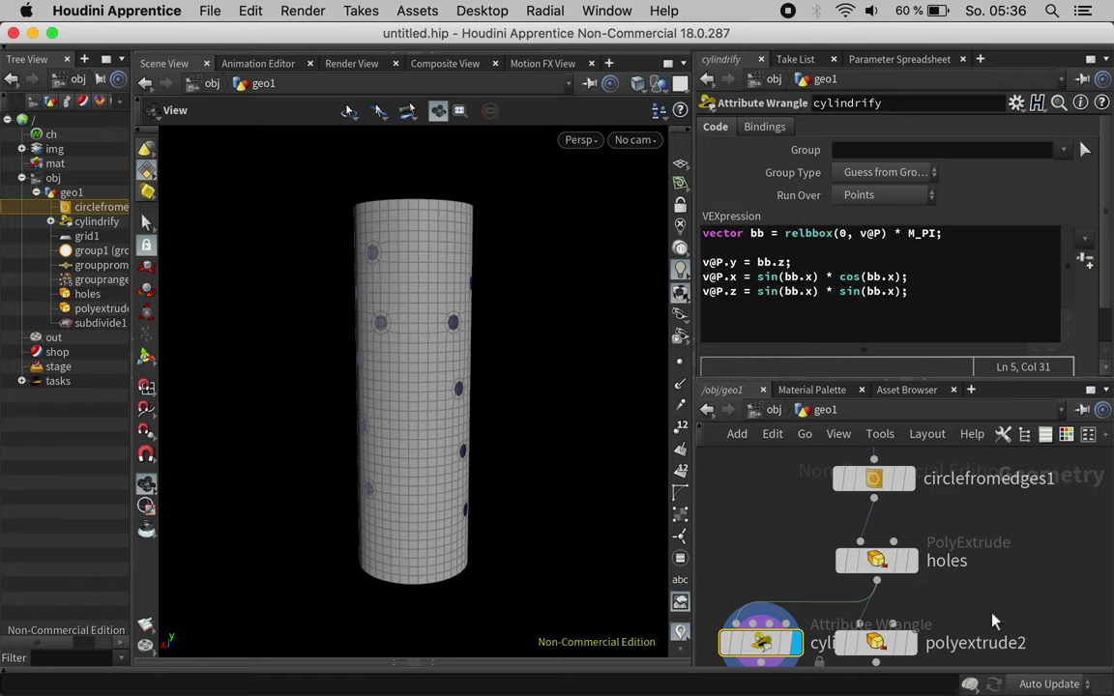
middle_drag(999, 618, 1028, 460)
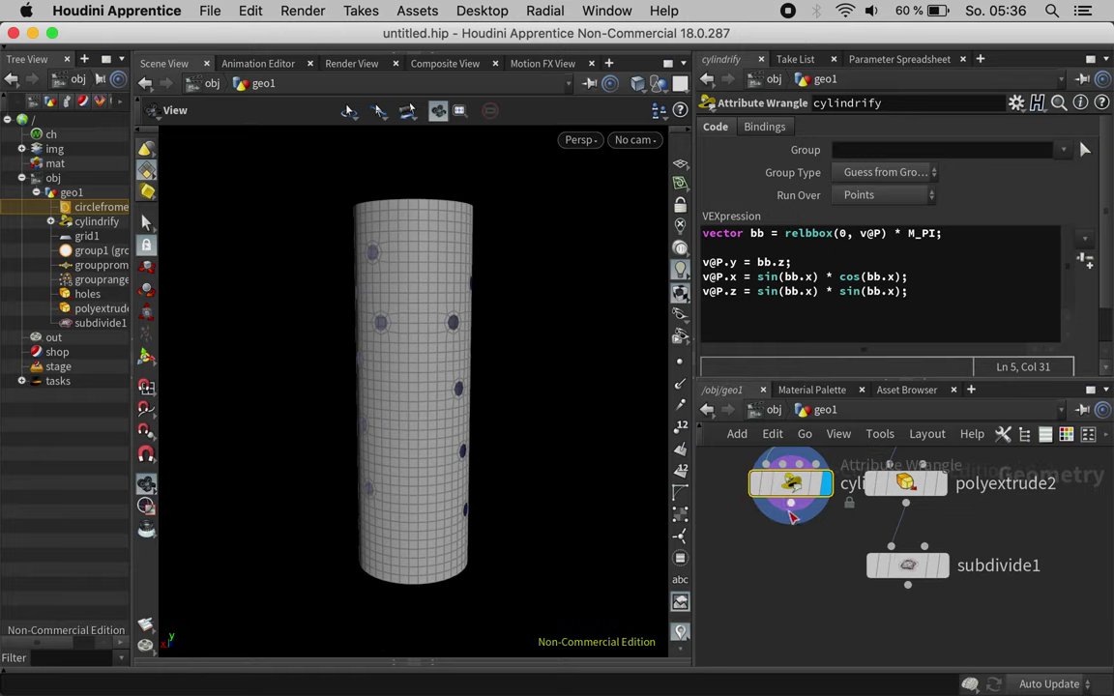
drag(791, 513, 945, 493)
drag(319, 215, 319, 191)
Step: Tidy the node layout and create a Fuse node from the node search
mouse_move(908, 488)
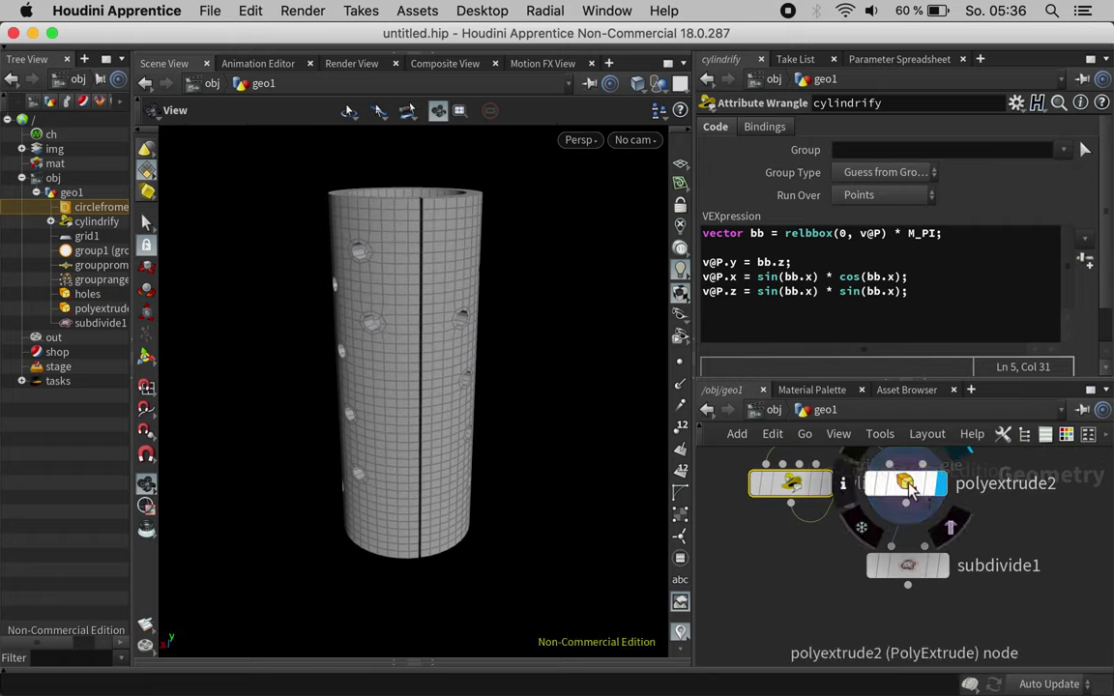
key(l)
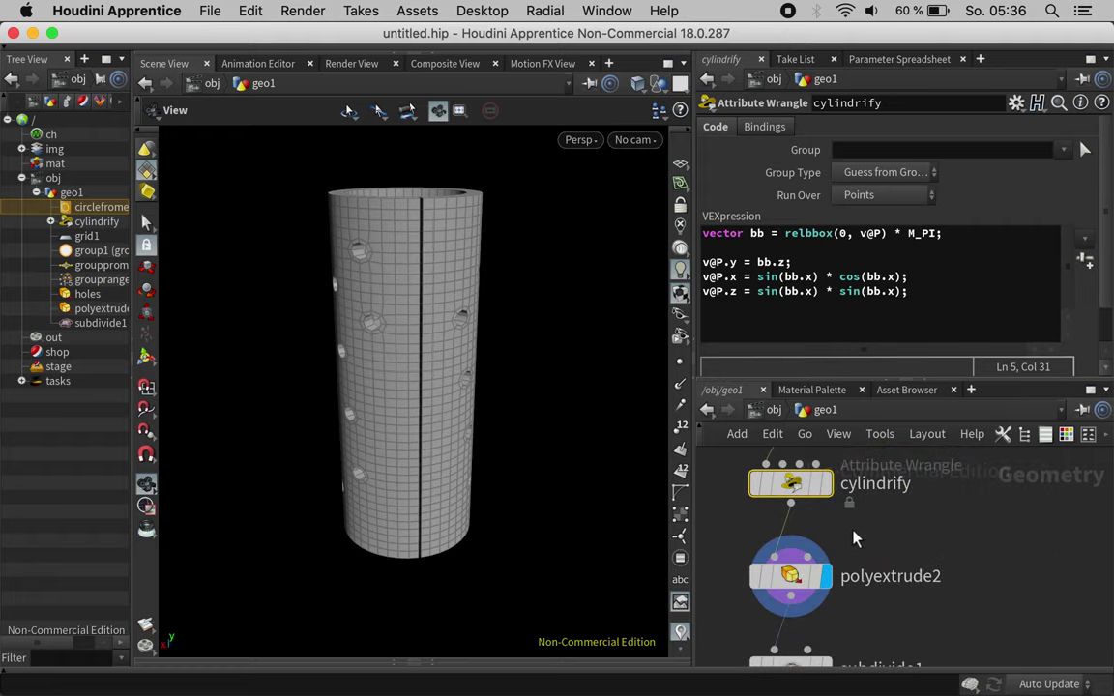
key(Tab)
text(fuse)
key(Return)
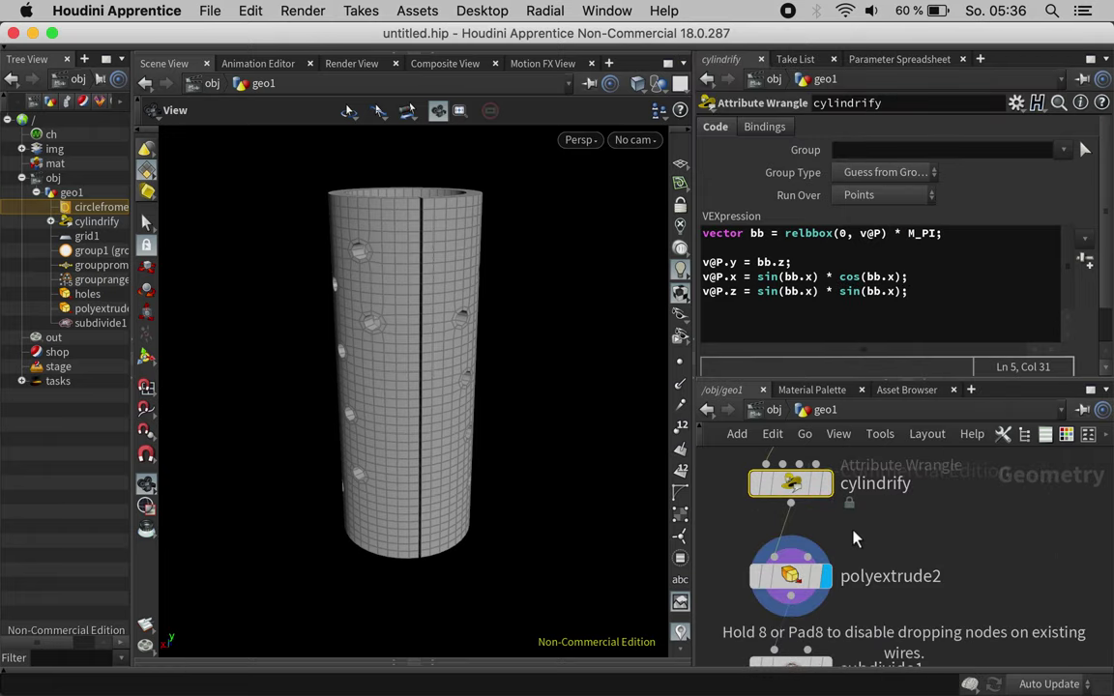
Step: Drop the Fuse onto the cylindrify–polyextrude2 wire, relayout, and inspect the seamless perforated tube
click(854, 538)
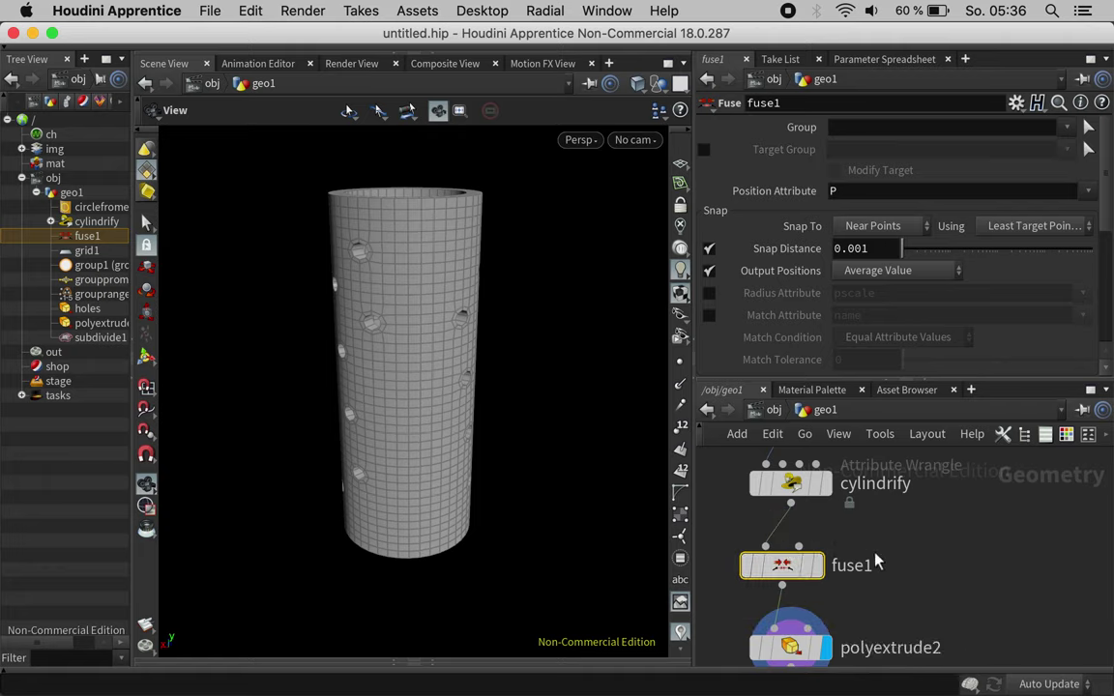
key(l)
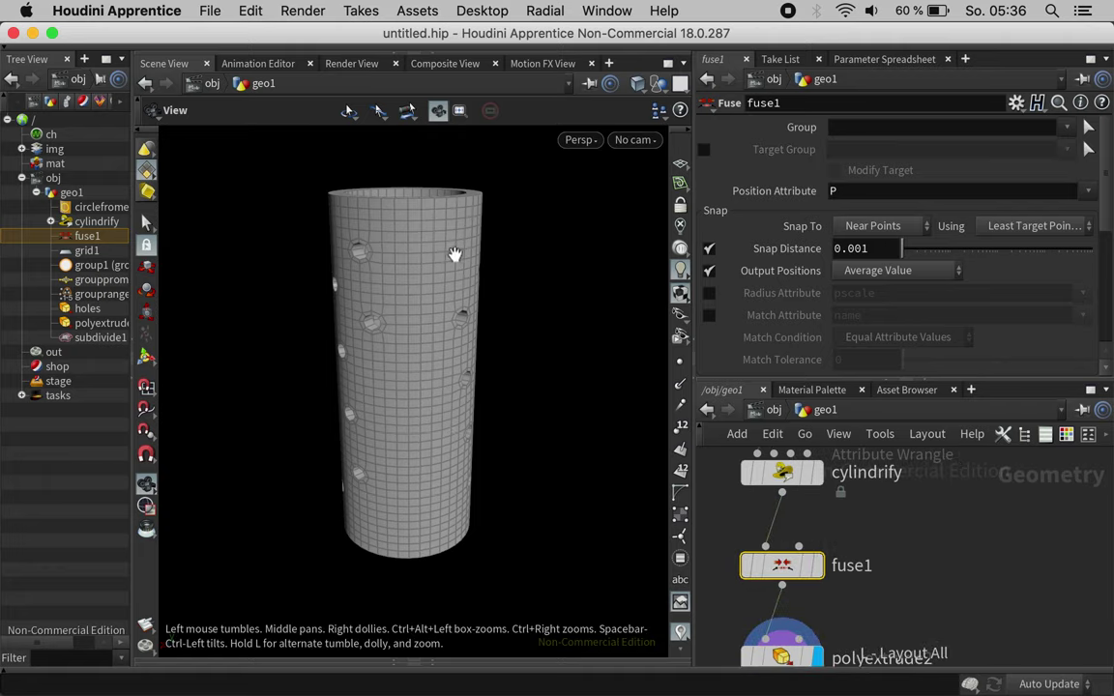
drag(440, 301, 402, 364)
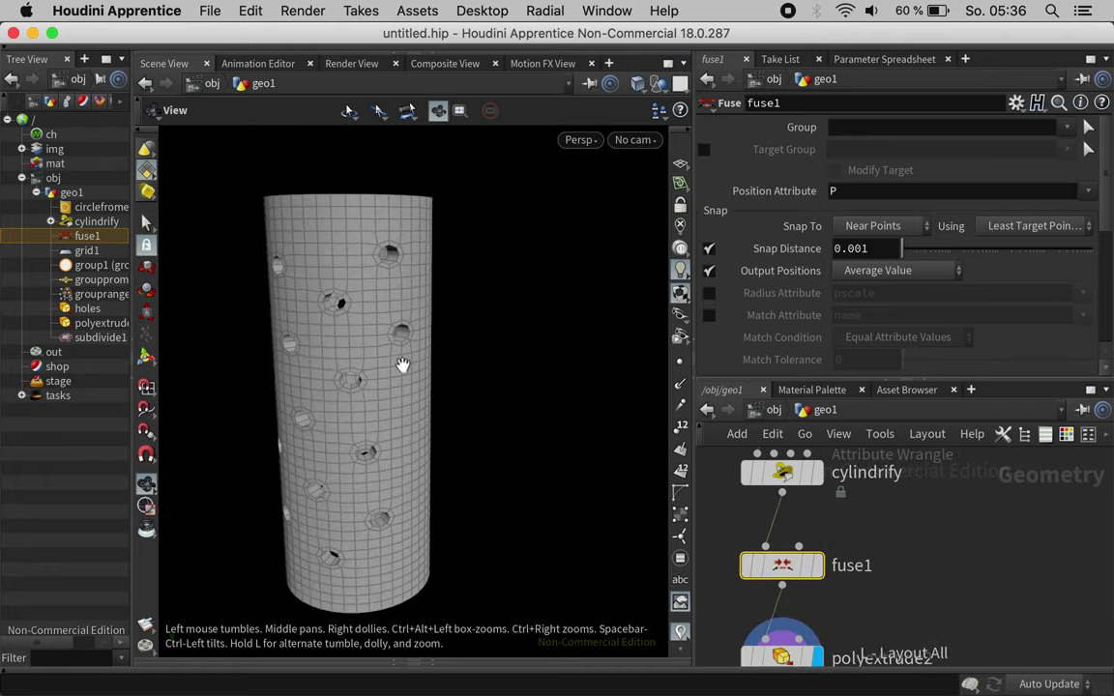
drag(294, 340, 372, 377)
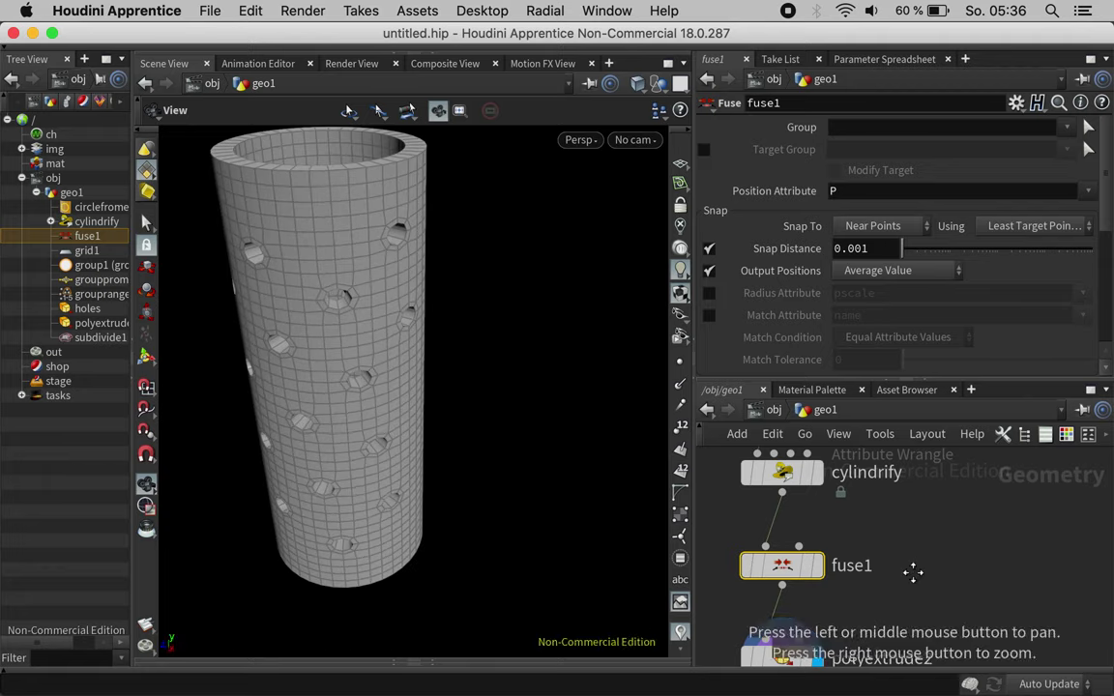